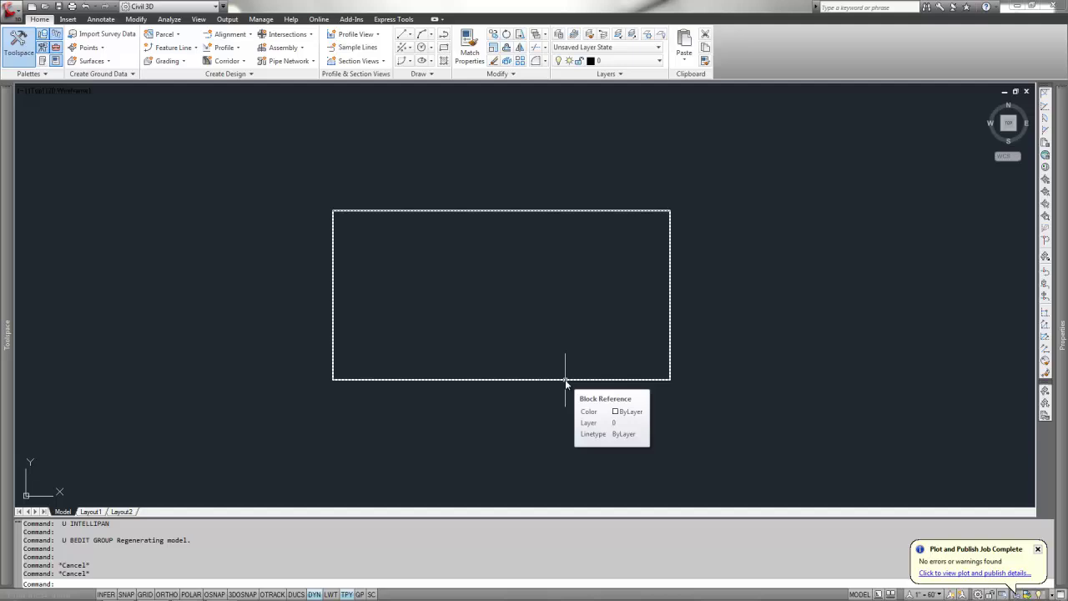
Step: Move the Culvert block reference by its position grip, then undo the move
left_click(565, 380)
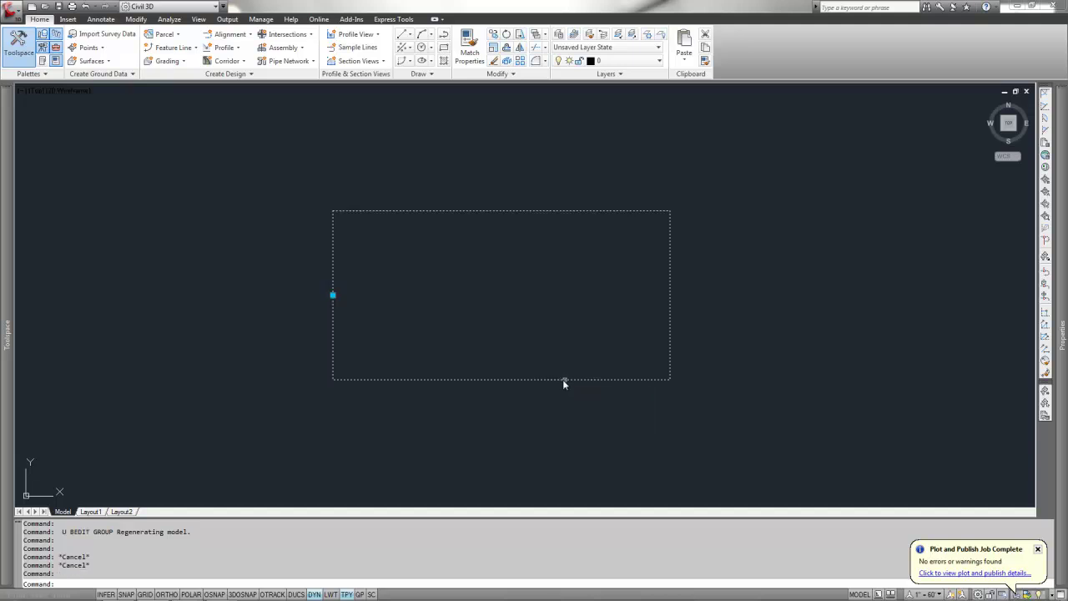
left_click(333, 295)
left_click(419, 280)
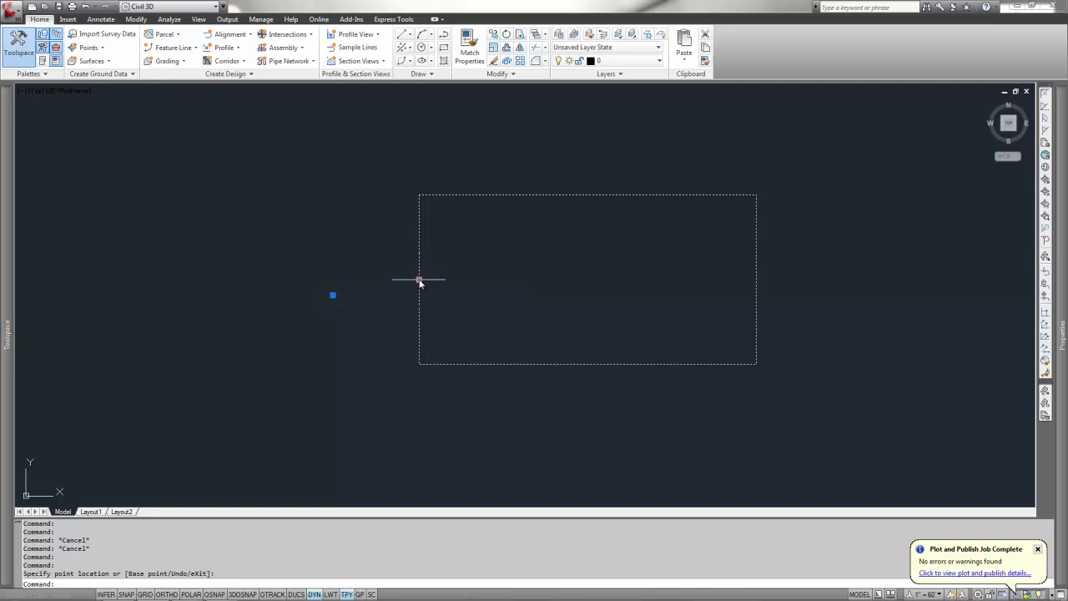
key("Escape")
key("Escape")
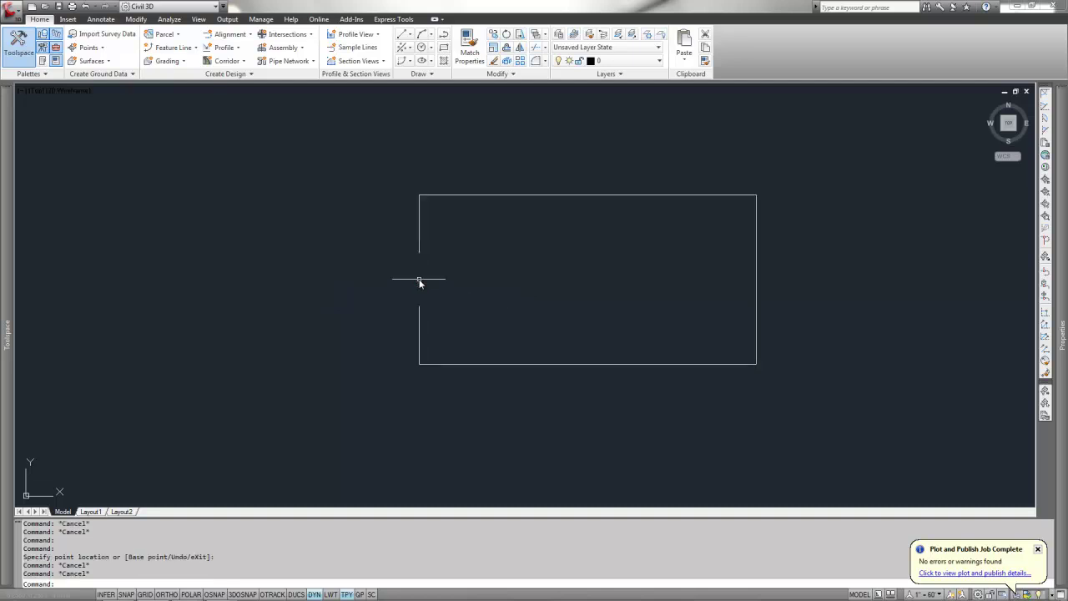
type("u")
key("Return")
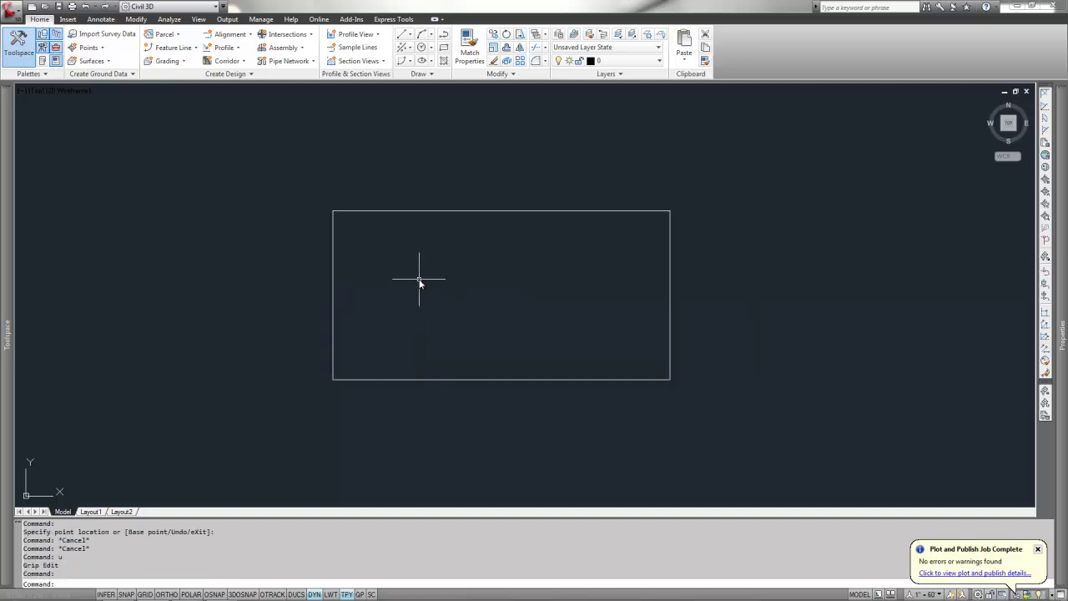
Step: Open the Culvert block definition in the Block Editor
left_click(531, 380)
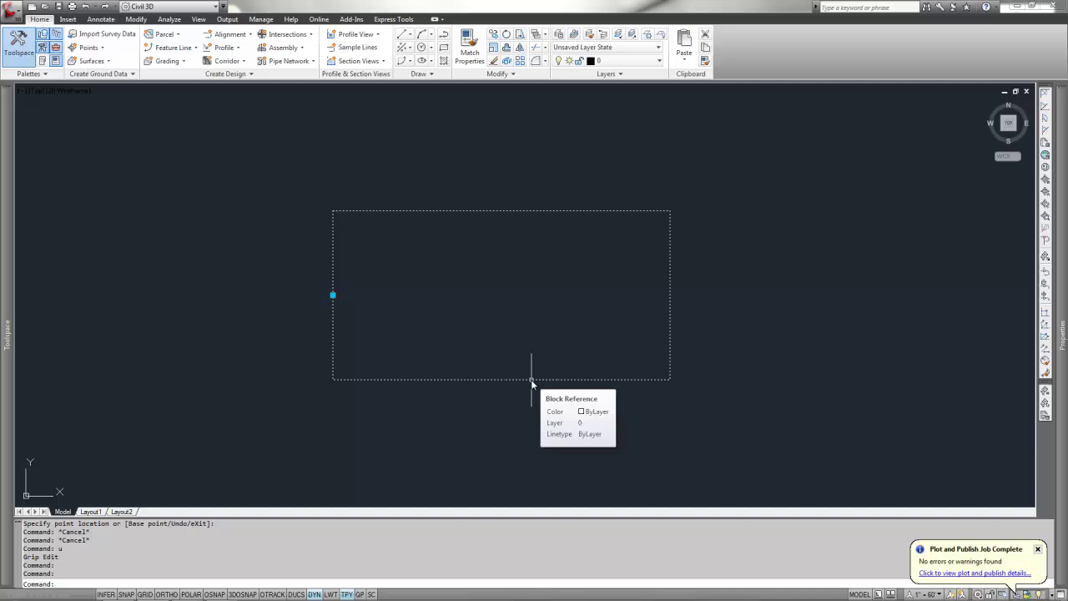
double_click(530, 380)
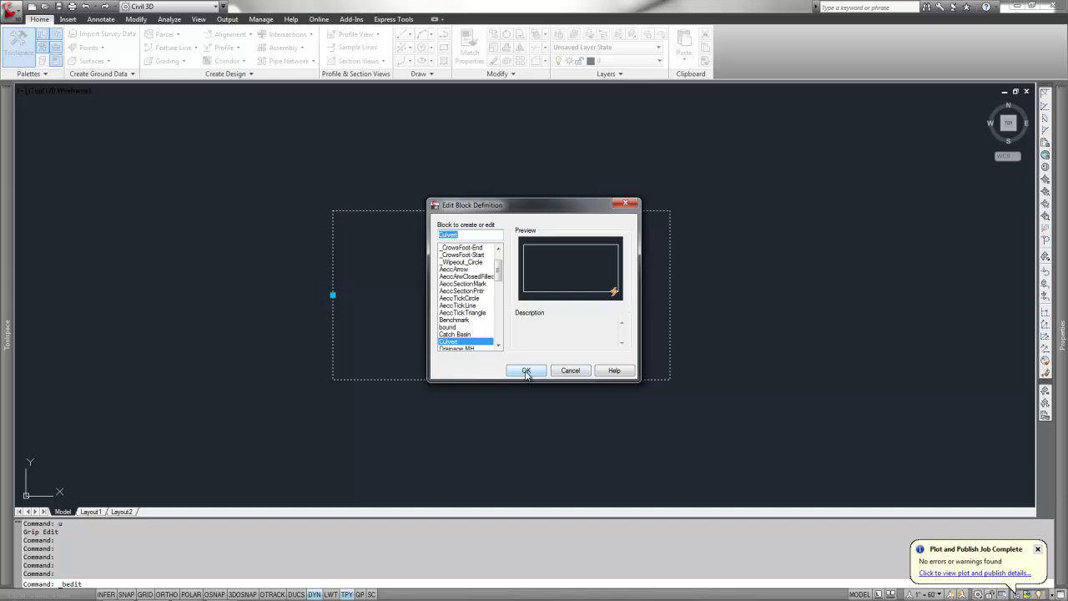
left_click(527, 370)
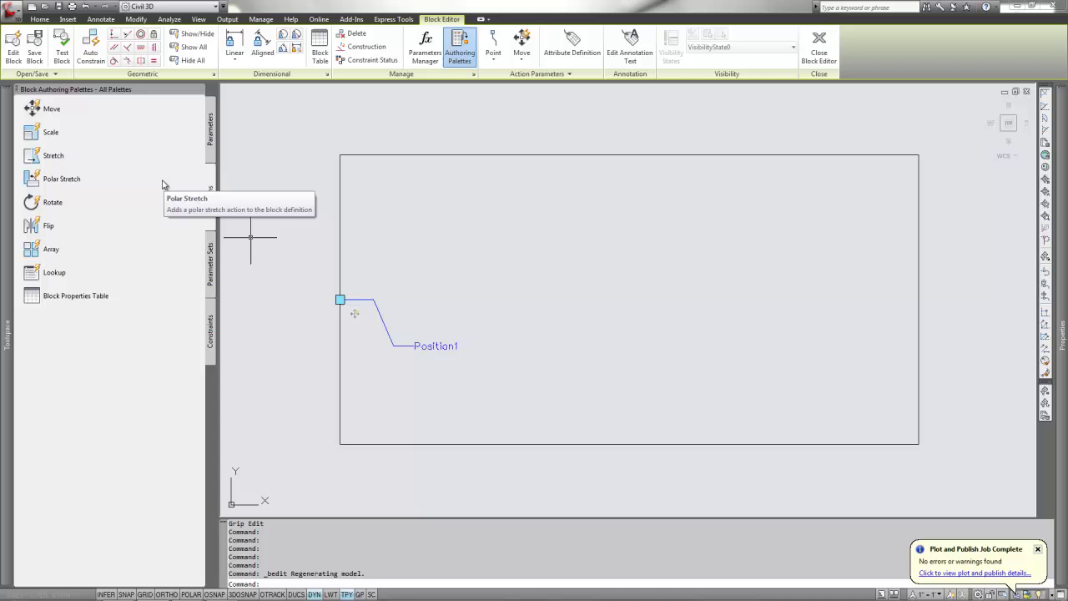
Step: Add linear parameter Distance1 from the bottom-left to bottom-right corner, with its label below
left_click(211, 134)
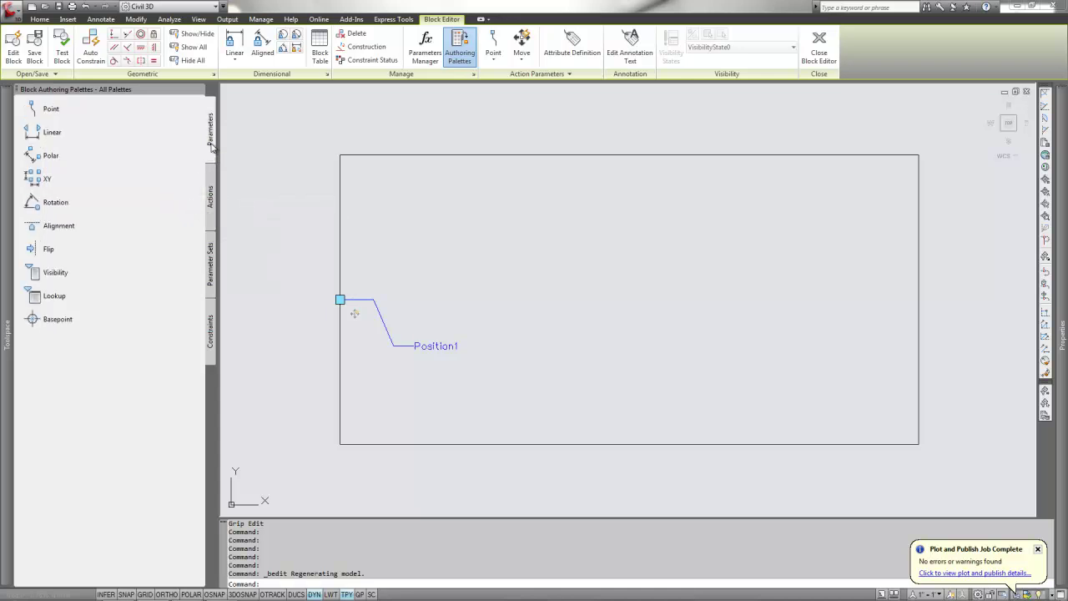
left_click(39, 135)
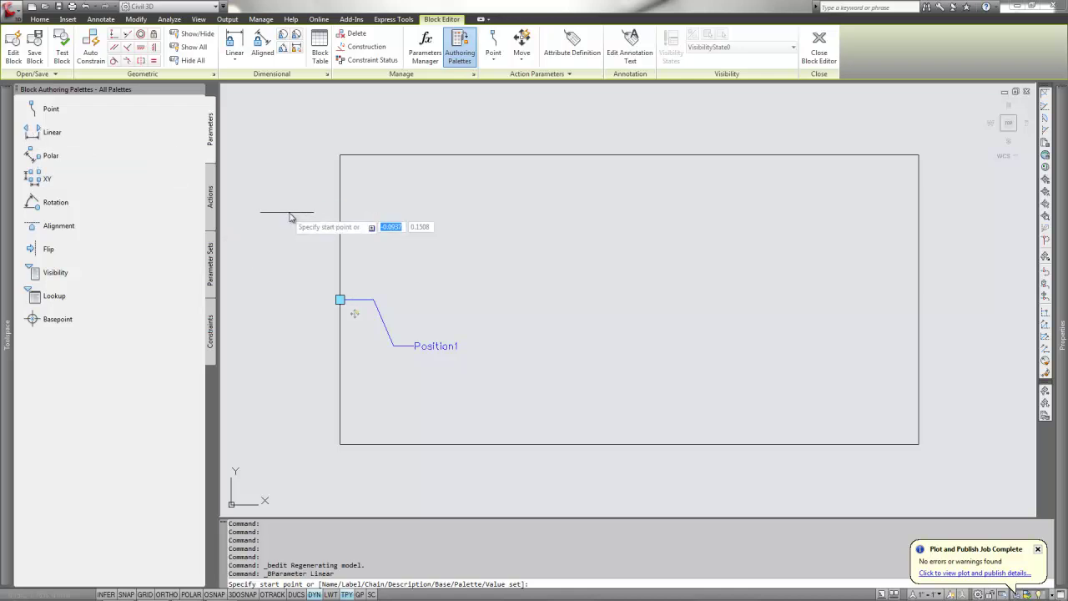
type("en")
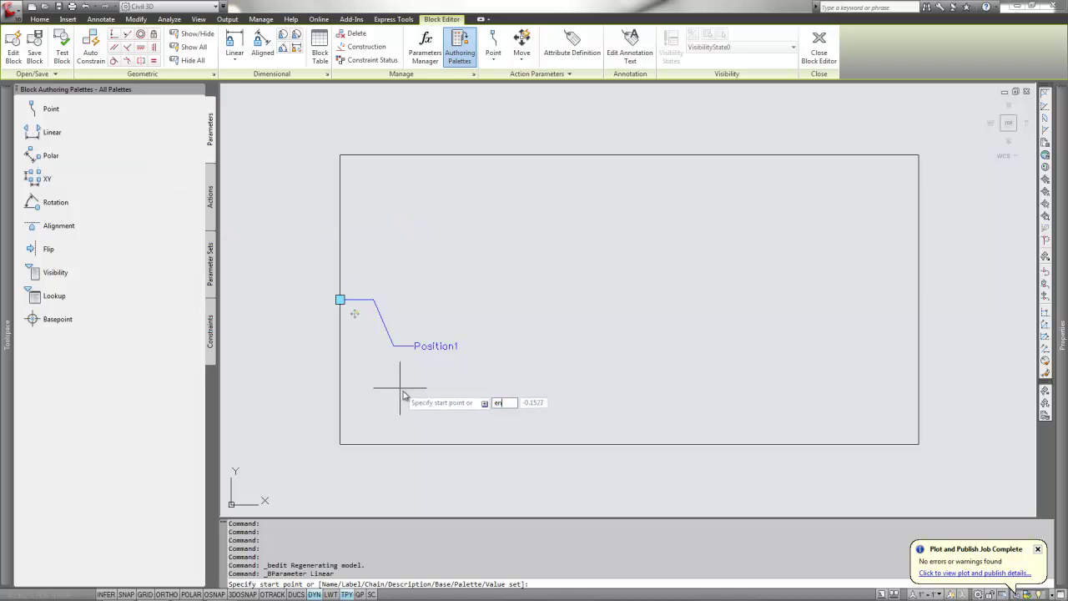
type("d")
key("Return")
left_click(340, 443)
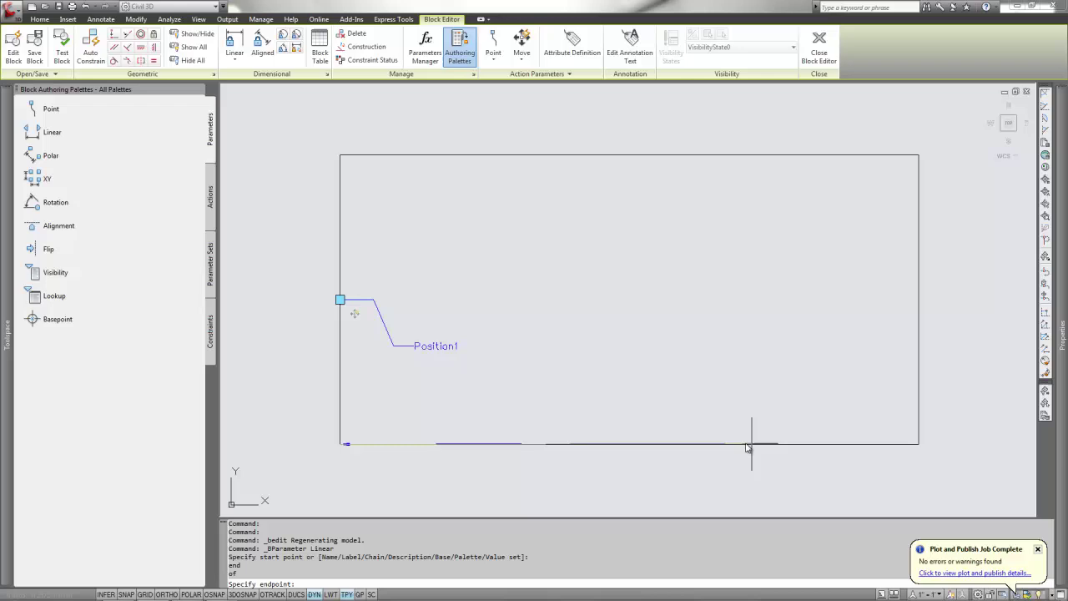
type("end")
key("Return")
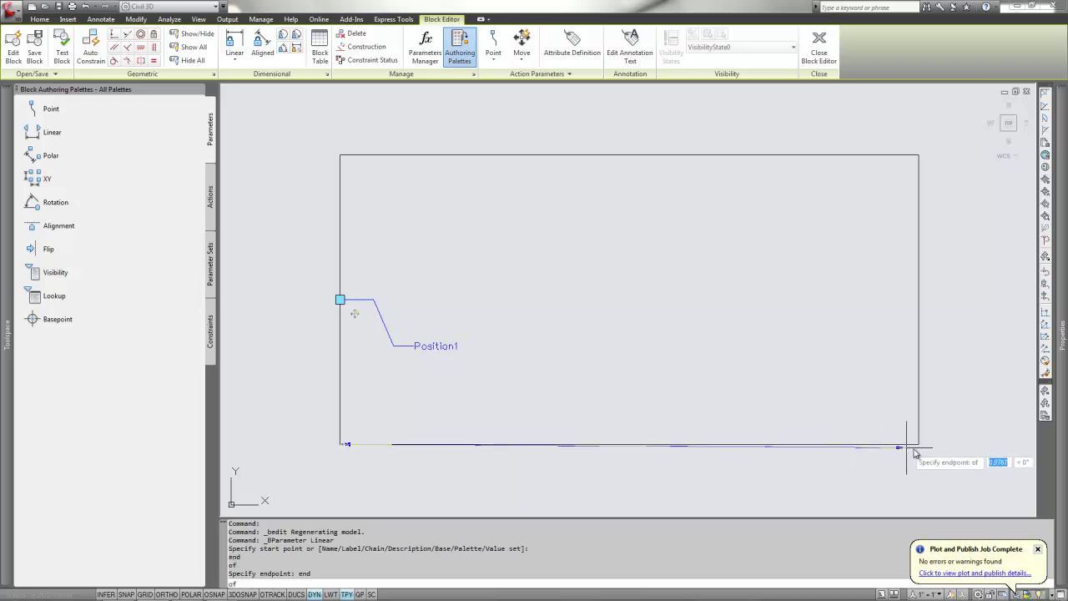
left_click(915, 444)
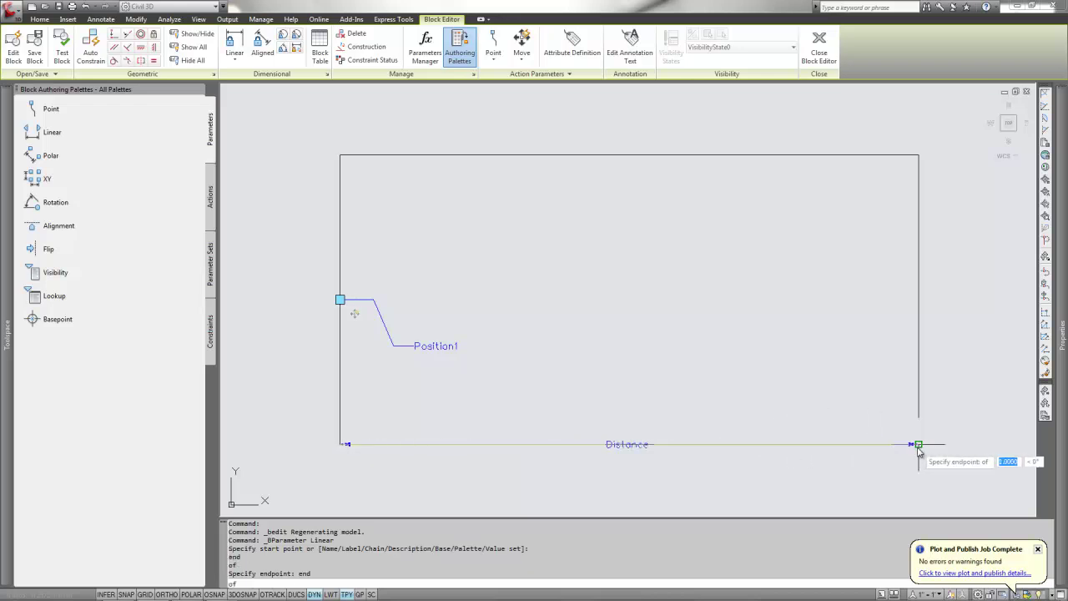
left_click(877, 494)
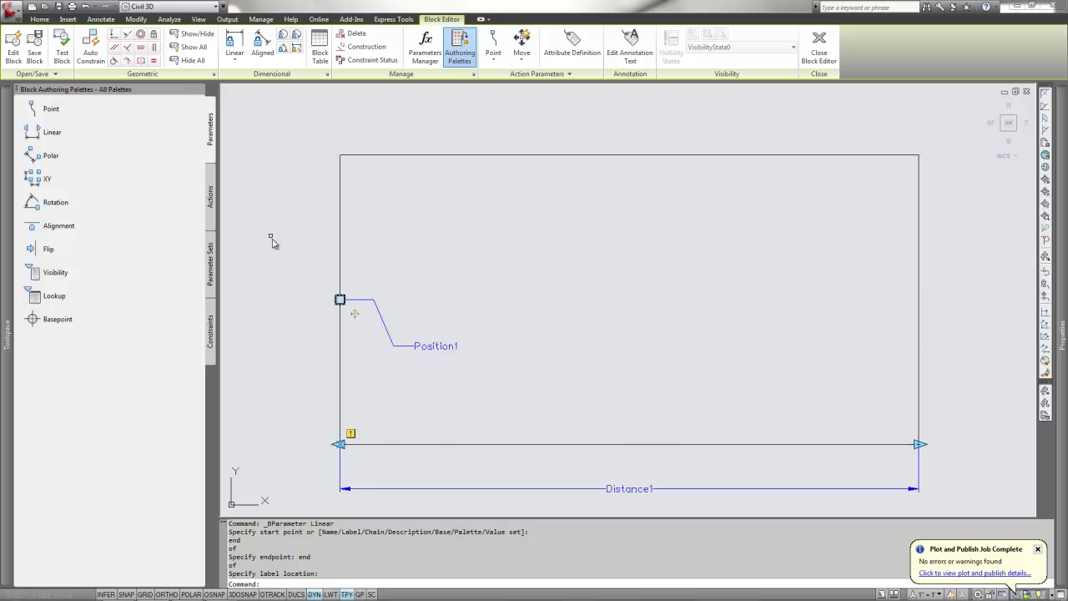
Step: Start a Stretch action on Distance1, using its right end as the stretch point
left_click(213, 201)
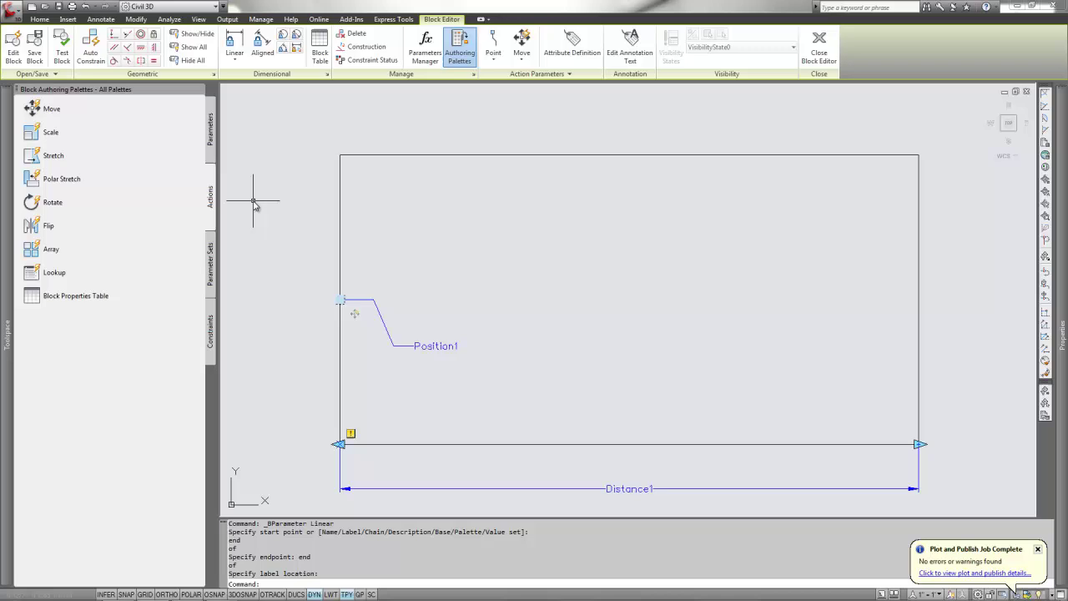
left_click(42, 158)
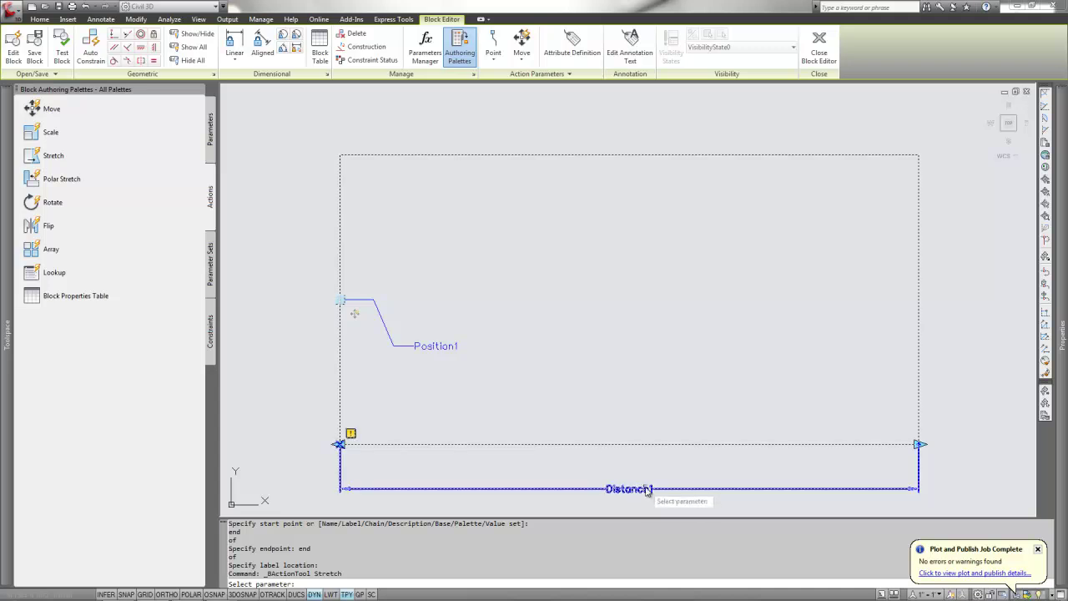
left_click(639, 459)
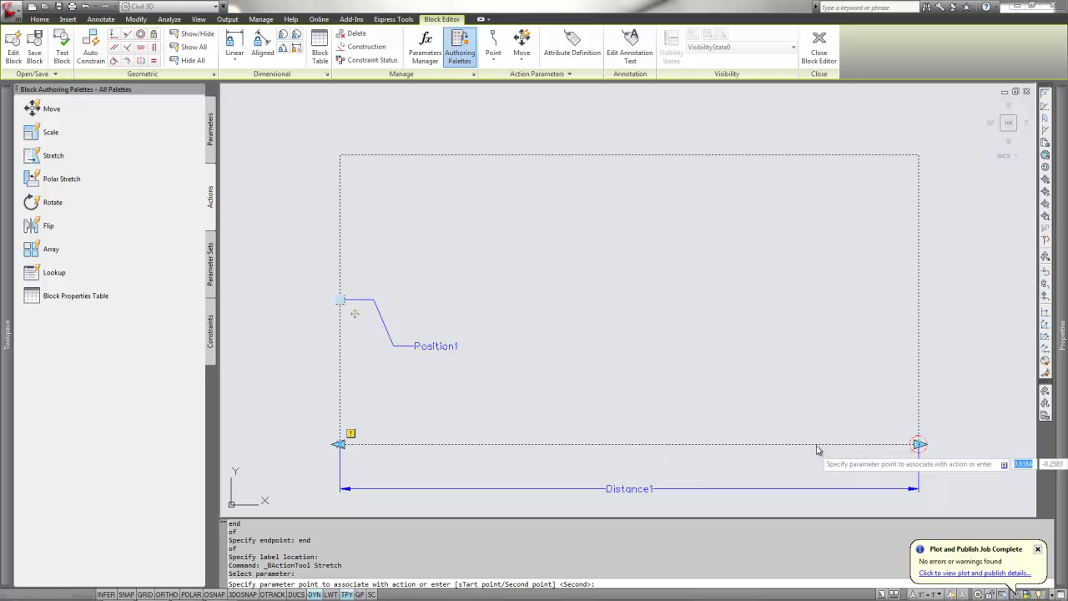
key("Return")
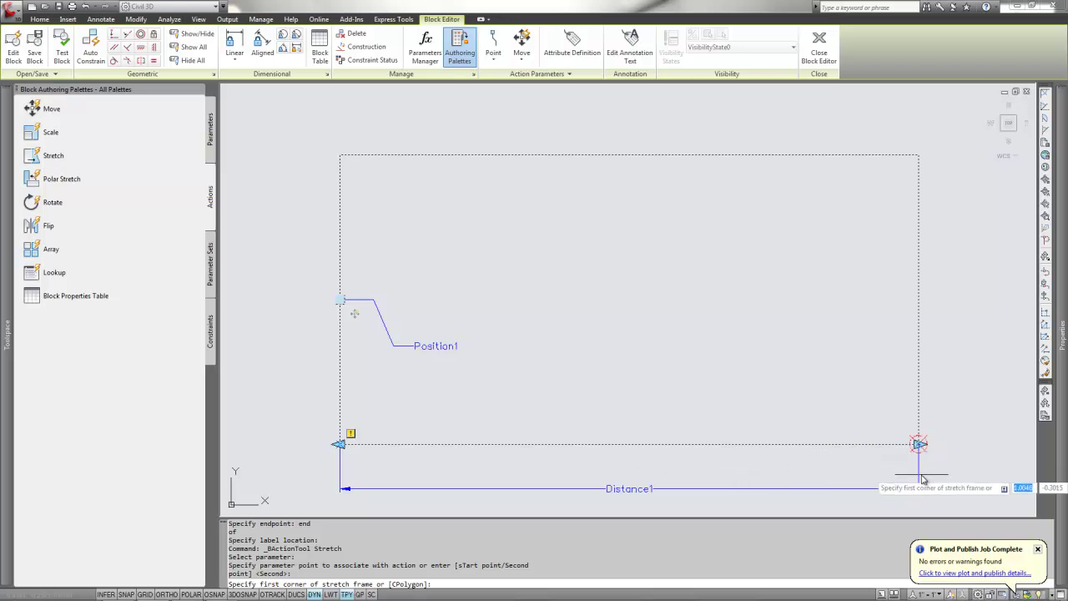
Step: Frame the block's right end for the stretch and select the rectangle and Distance1
left_click(983, 502)
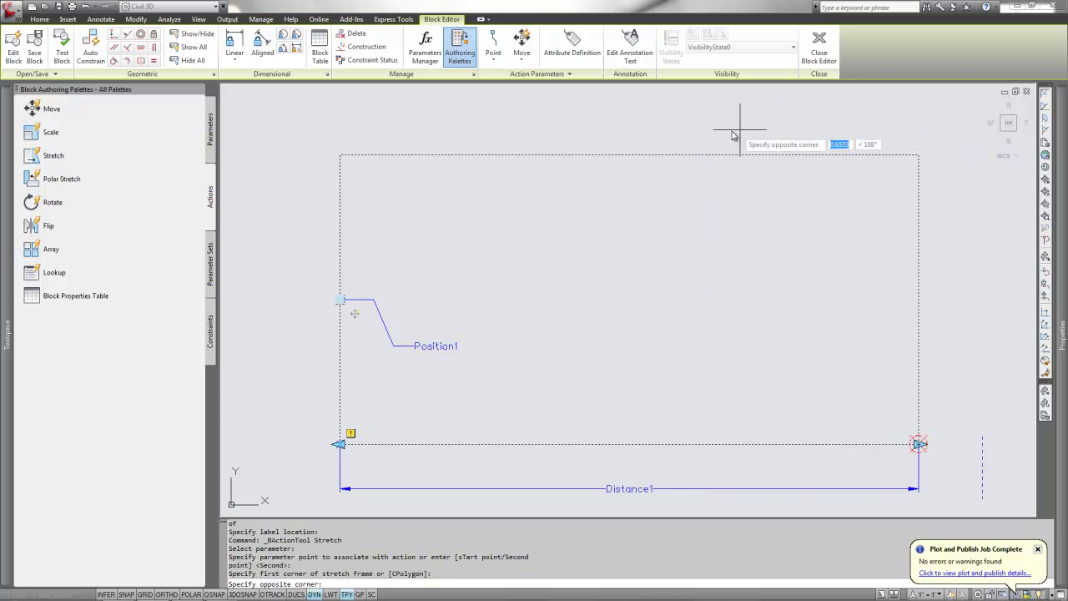
left_click(778, 134)
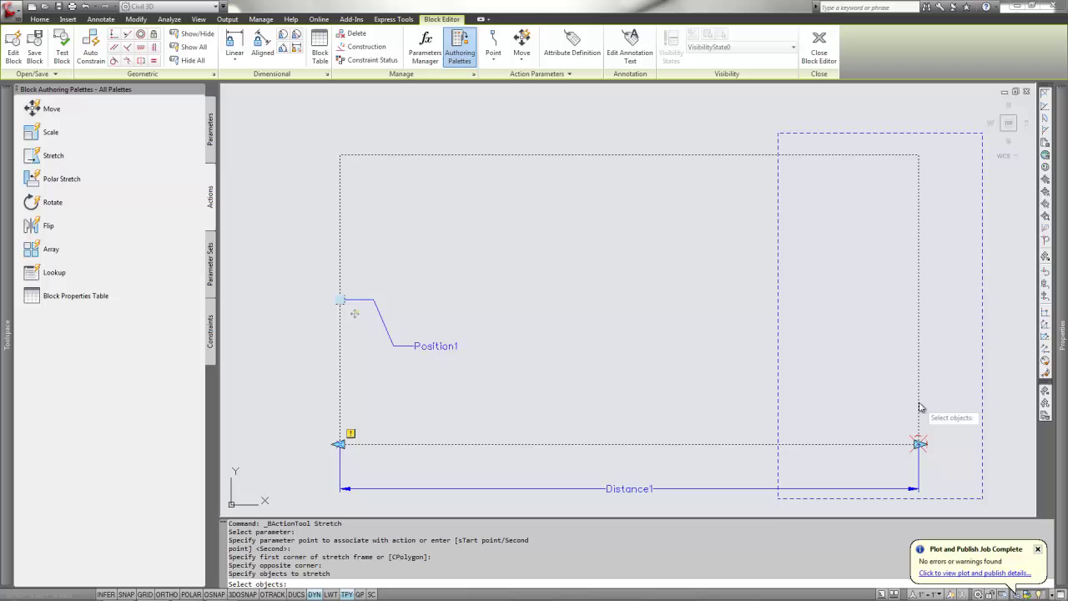
left_click(919, 407)
left_click(921, 454)
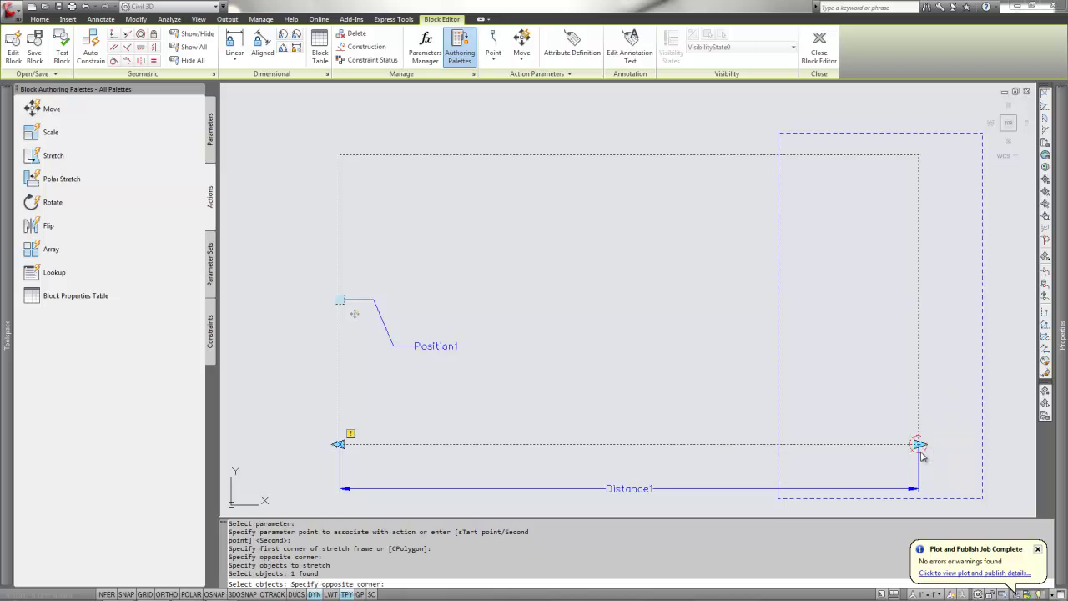
left_click(898, 426)
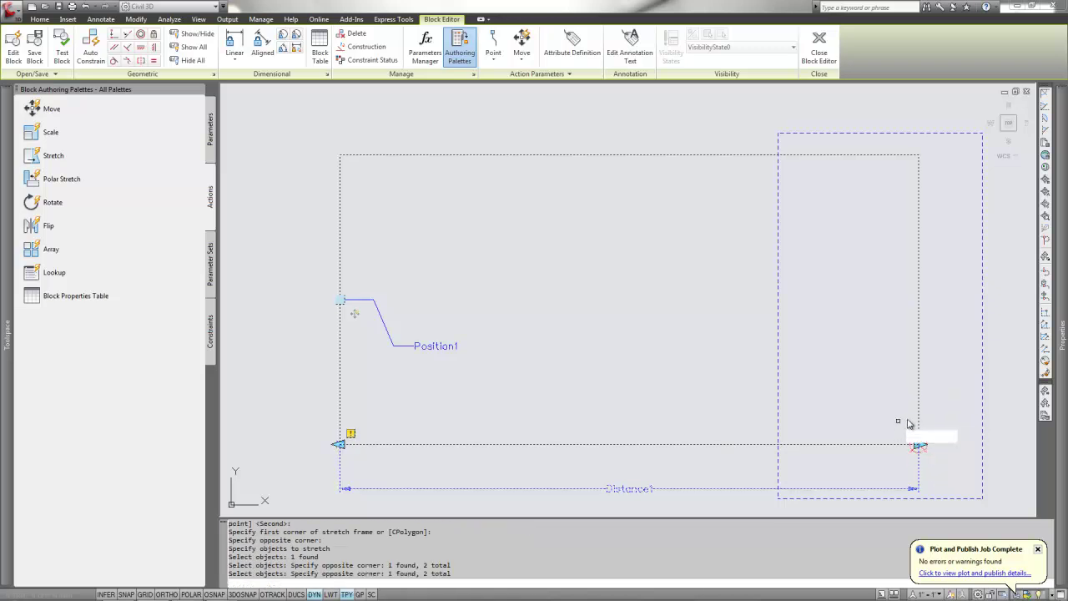
Step: Try adding the right grip with more crossing windows, finish selecting, then select Position1
left_click(897, 422)
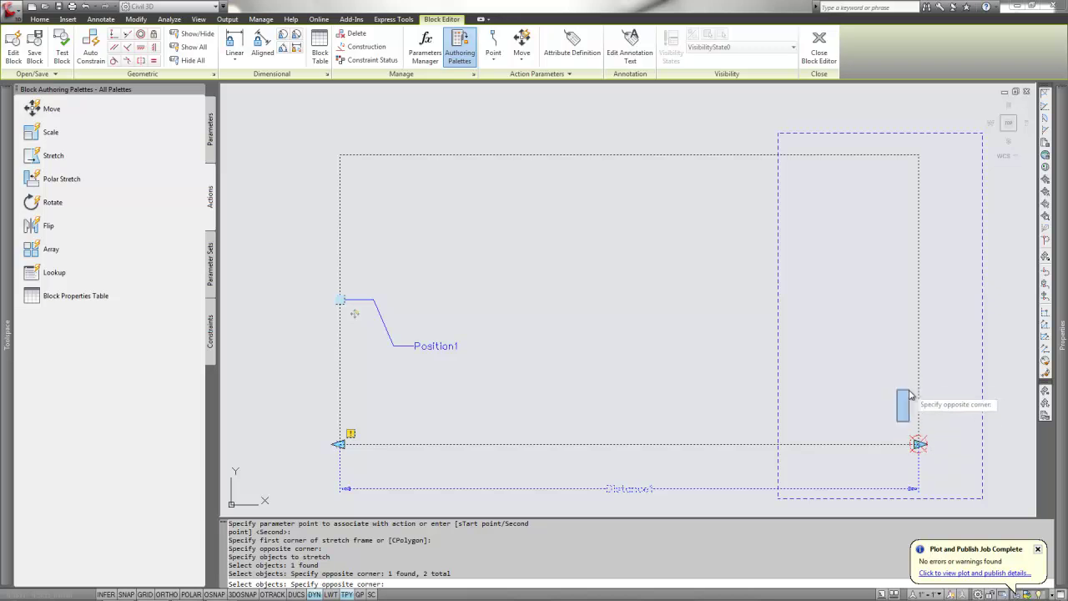
left_click(907, 390)
left_click(938, 463)
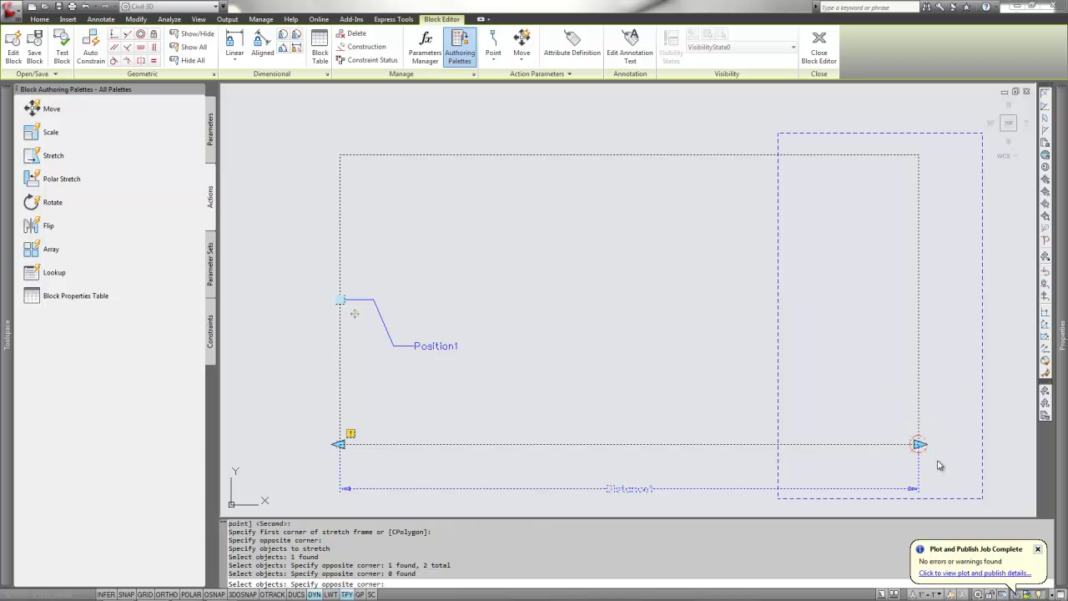
left_click(896, 415)
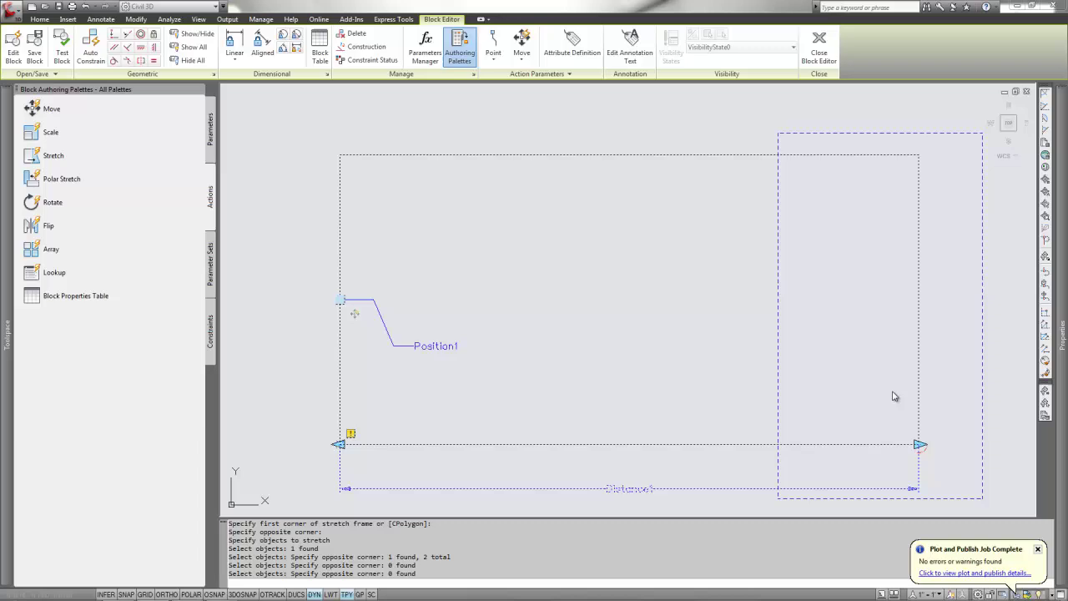
left_click(914, 416)
left_click(897, 374)
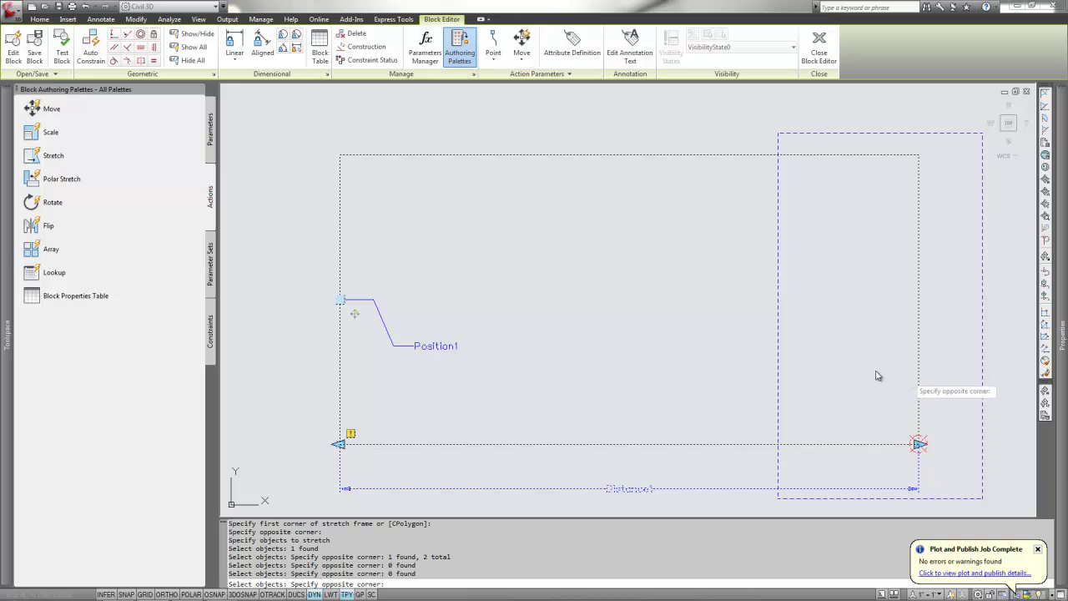
key("Return")
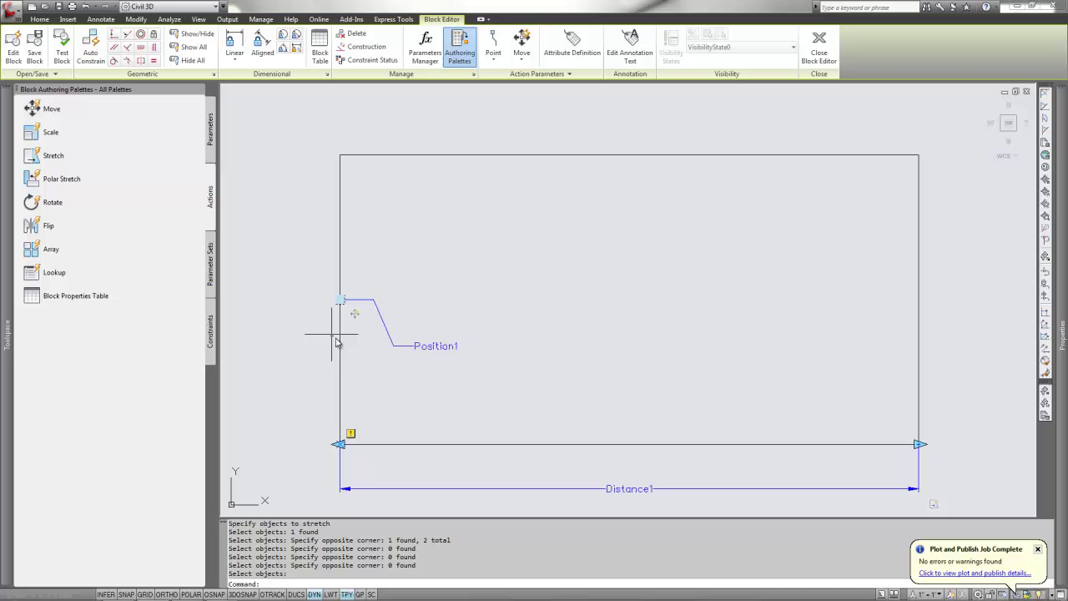
left_click(341, 301)
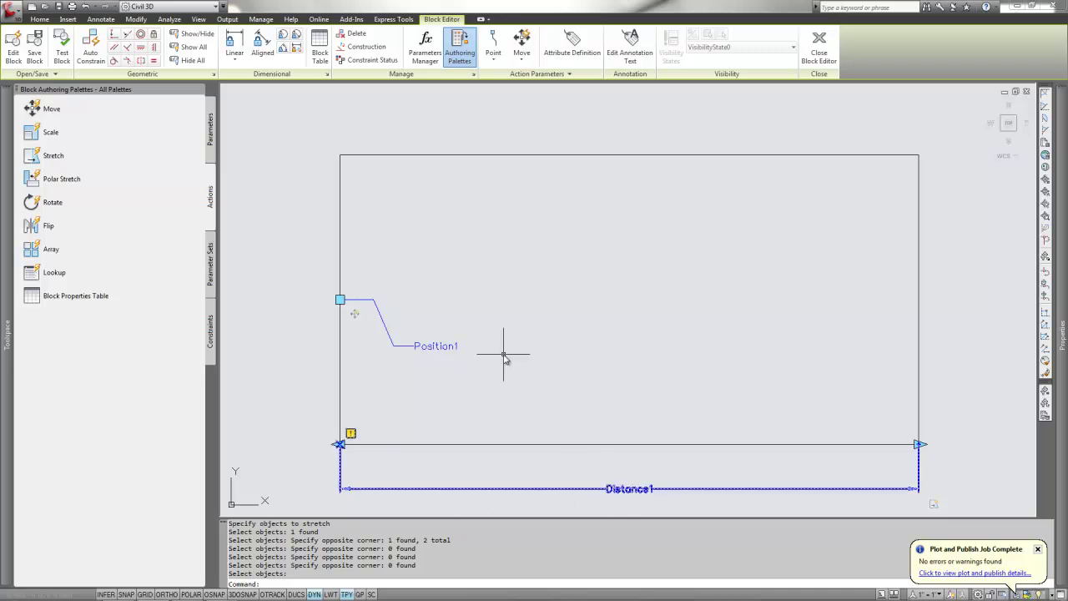
Step: Save the Culvert block, keeping parameter changes and updating its references
left_click(34, 45)
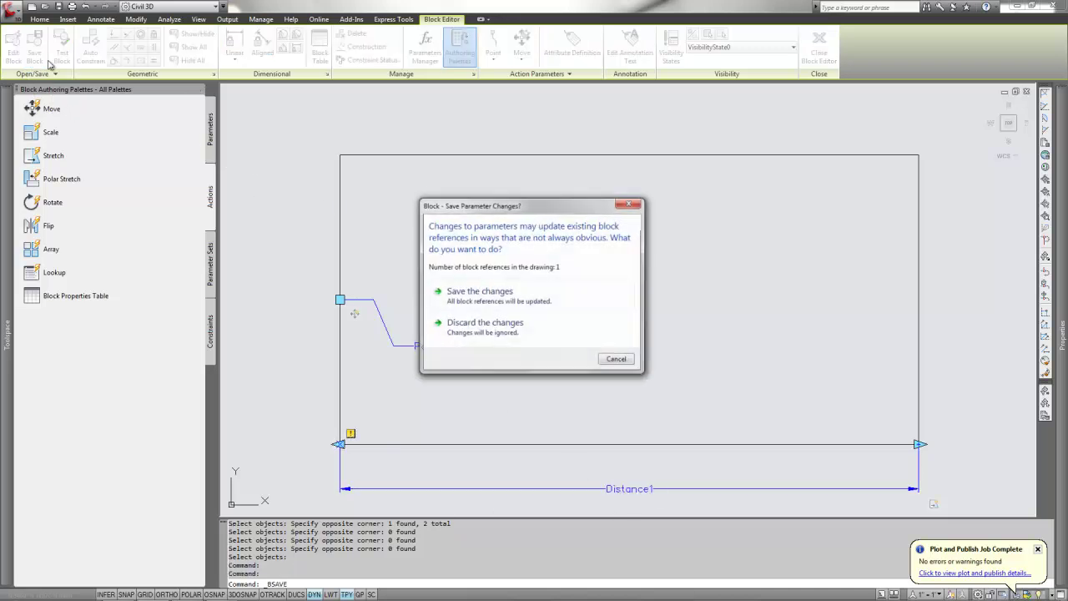
left_click(489, 292)
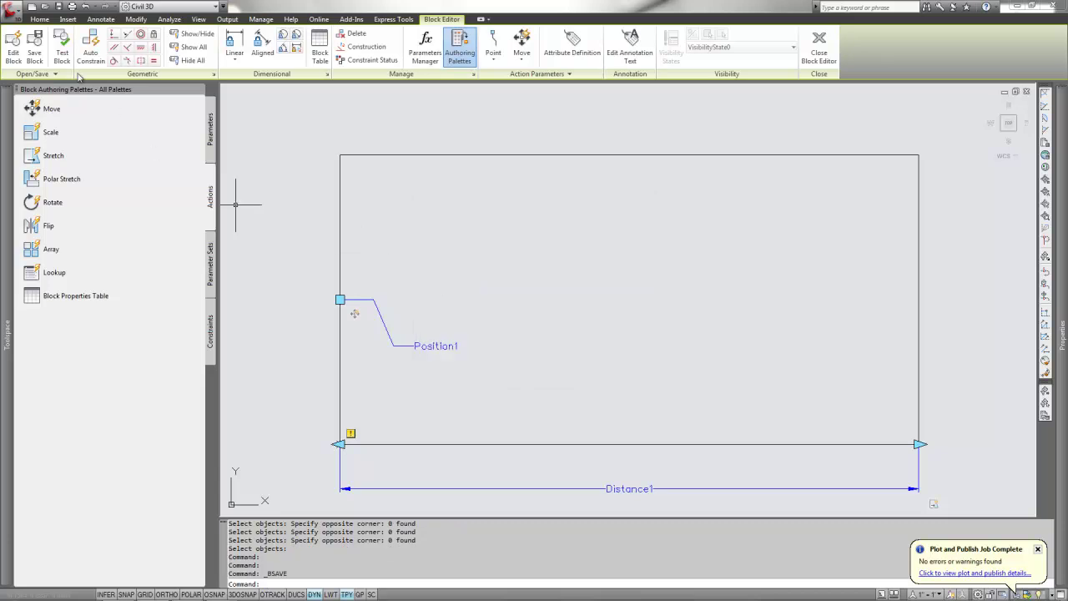
left_click(63, 48)
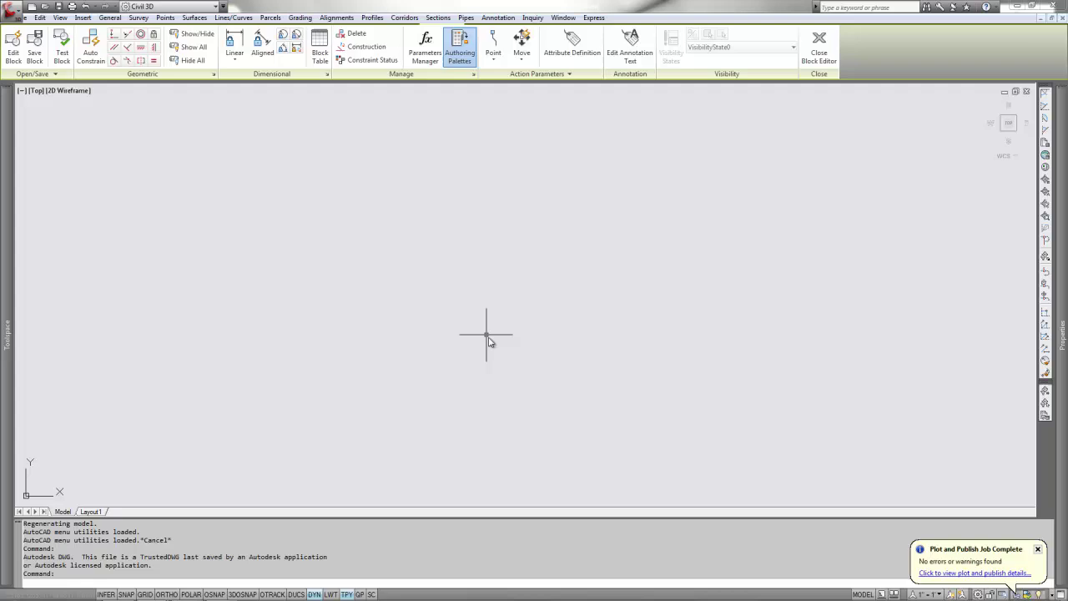
type("z")
key("Return")
type("e")
key("Return")
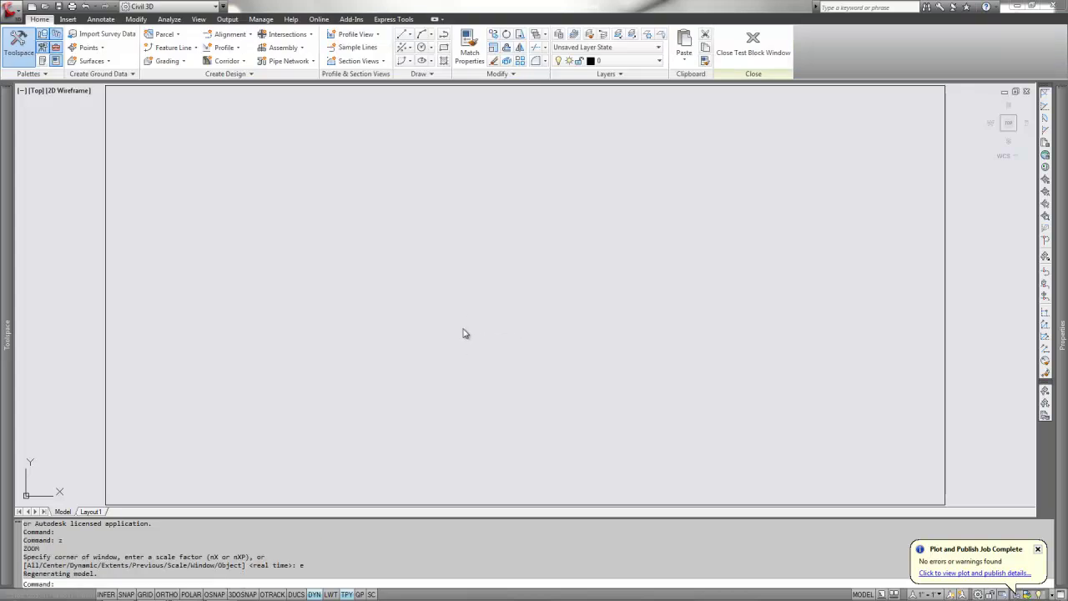
left_click(429, 422)
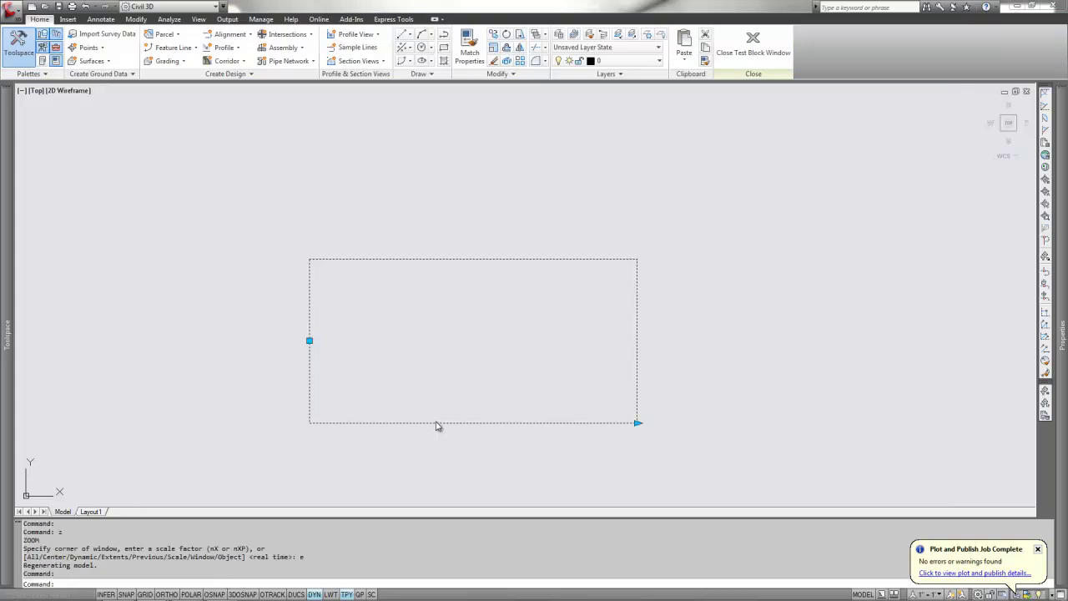
left_click(308, 340)
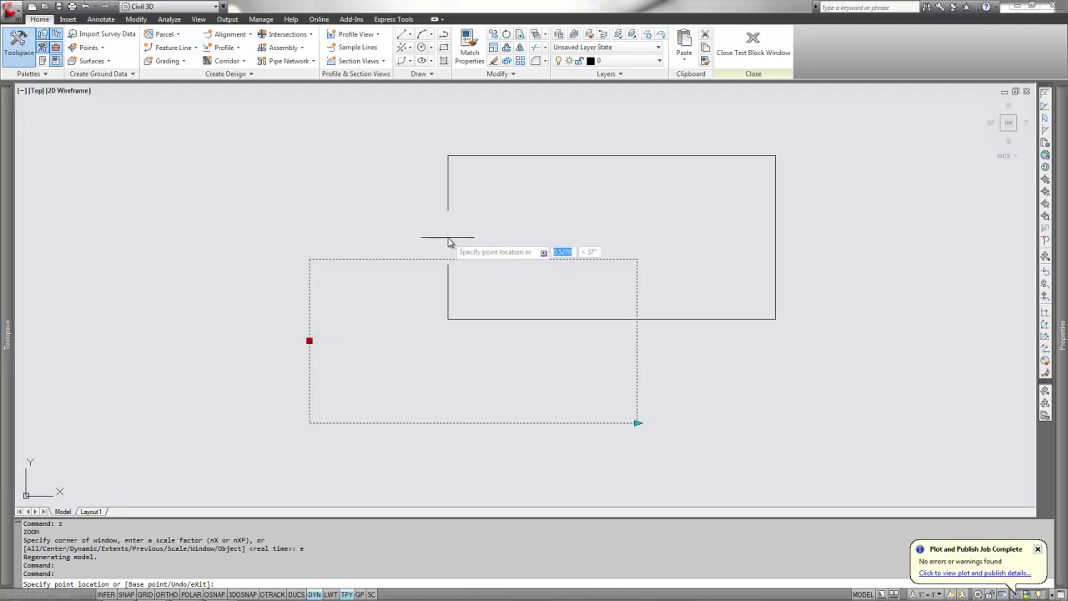
left_click(447, 237)
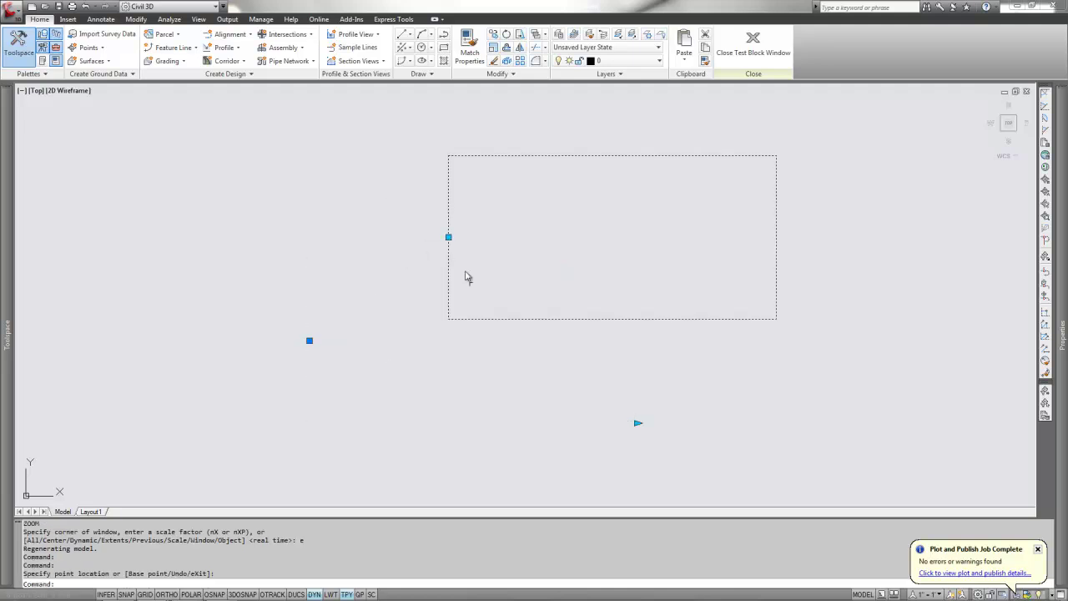
left_click(638, 423)
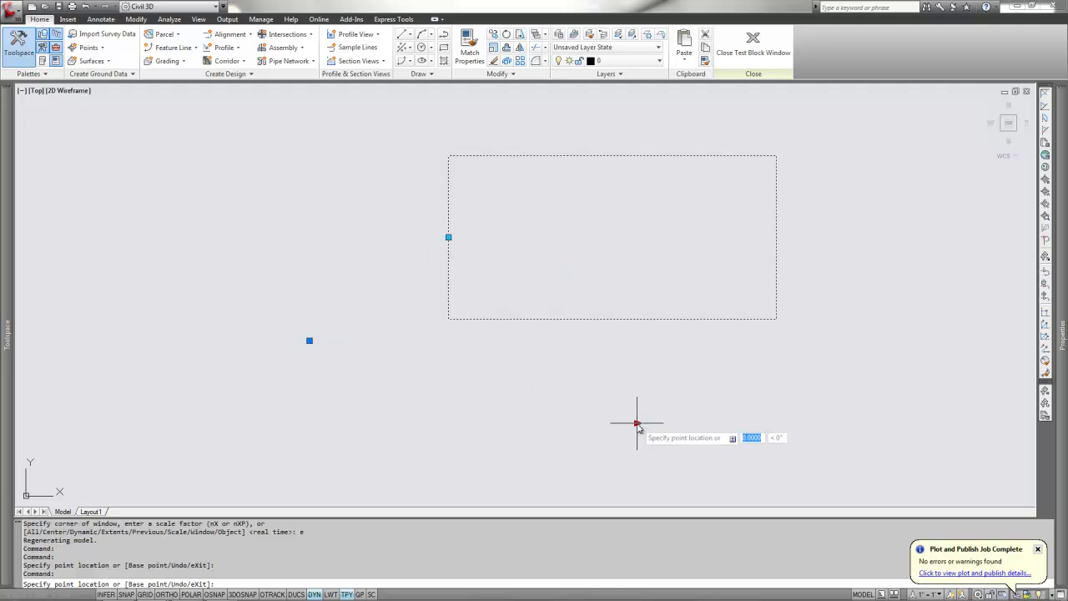
left_click(781, 434)
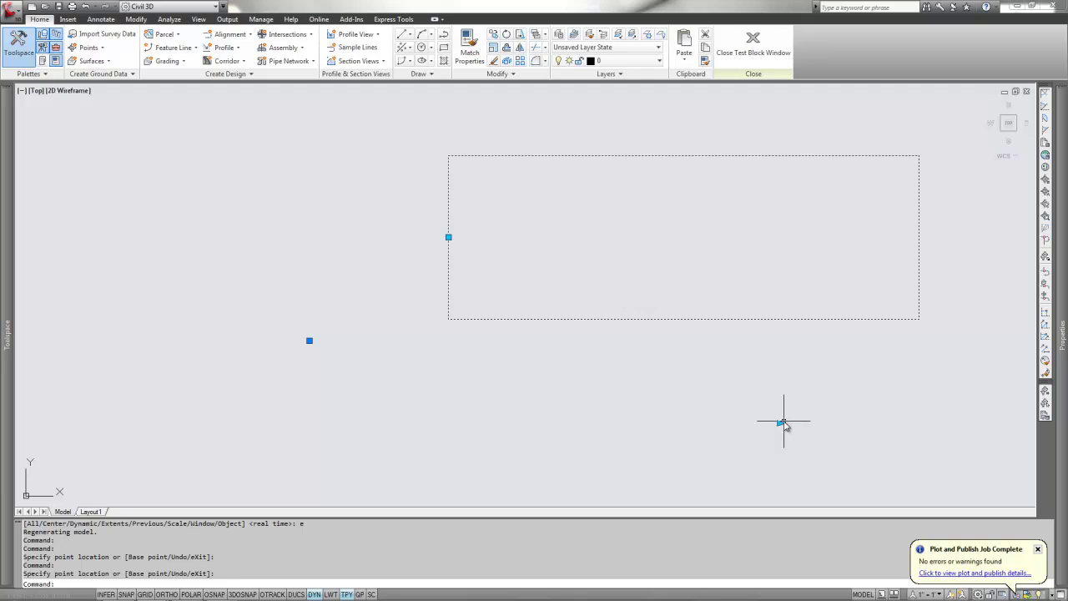
left_click(755, 52)
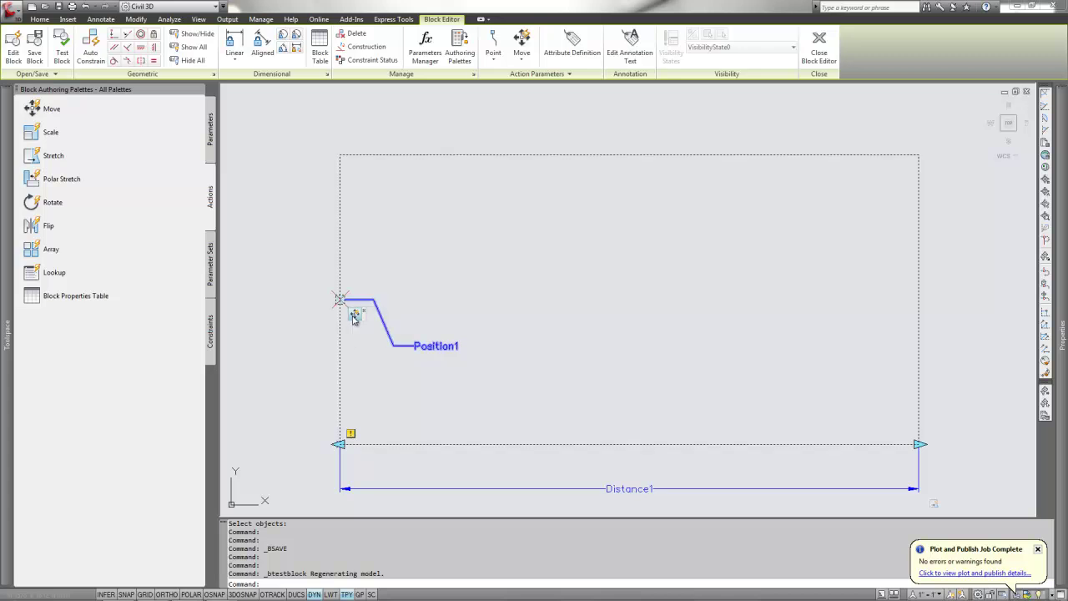
Step: Assign Position1's move action a new selection set holding all six block objects
right_click(355, 319)
mouse_move(388, 340)
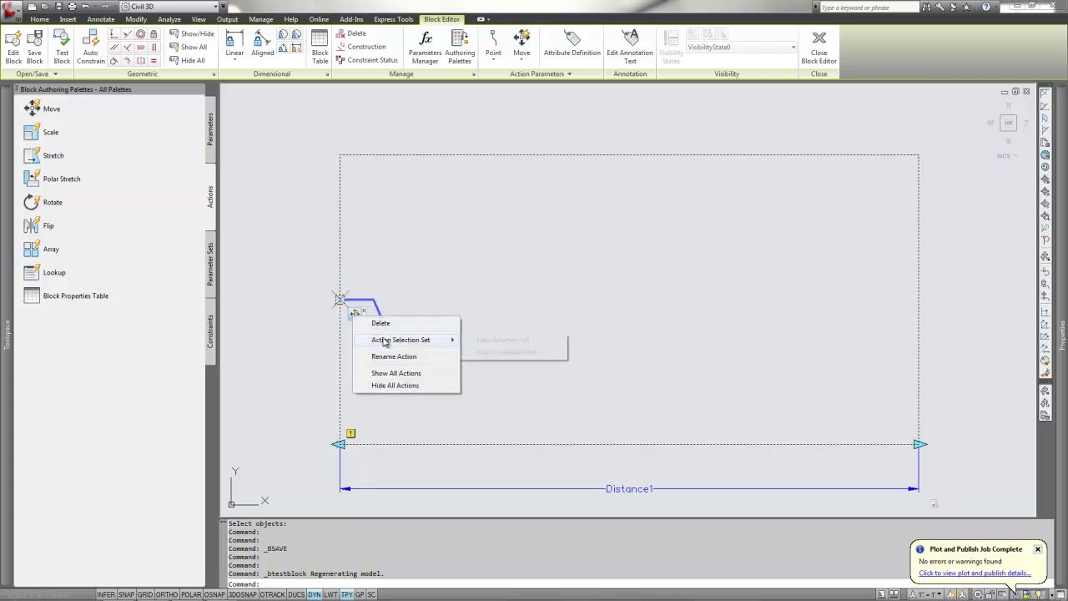
left_click(501, 339)
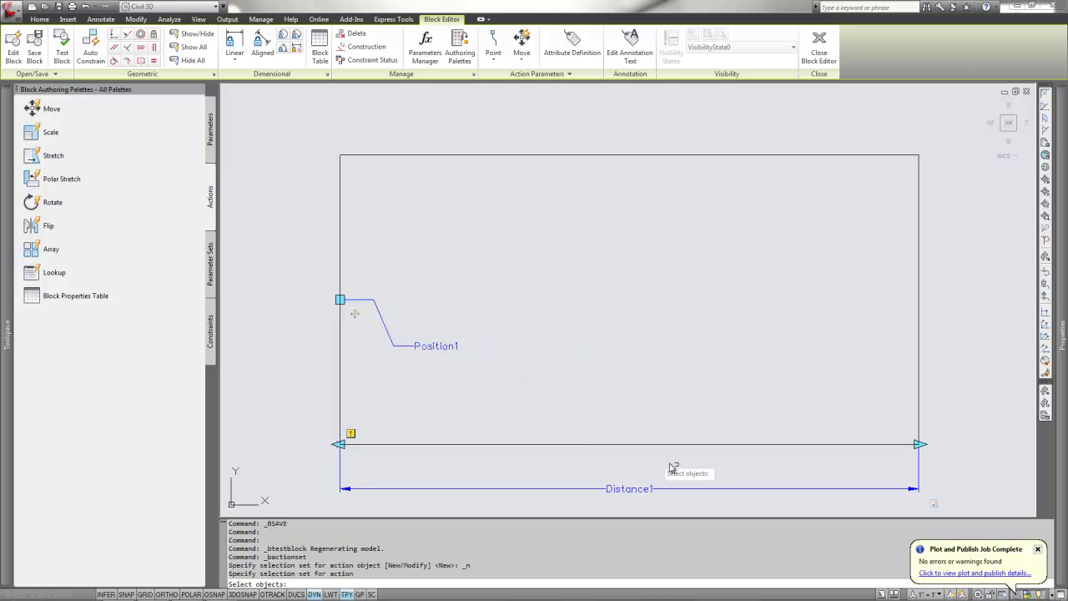
left_click(940, 499)
left_click(934, 501)
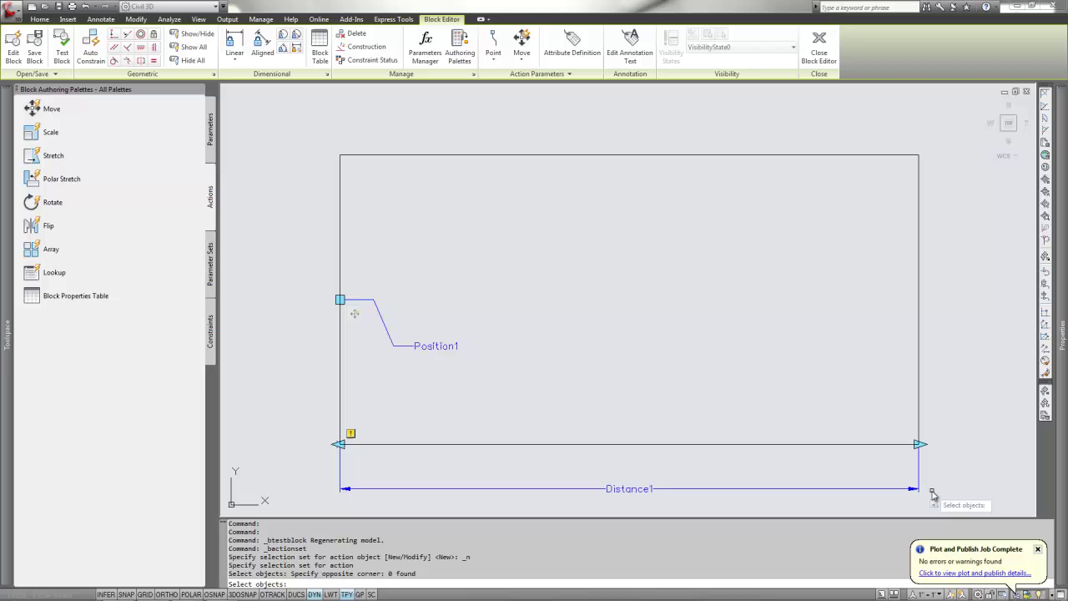
left_click(959, 504)
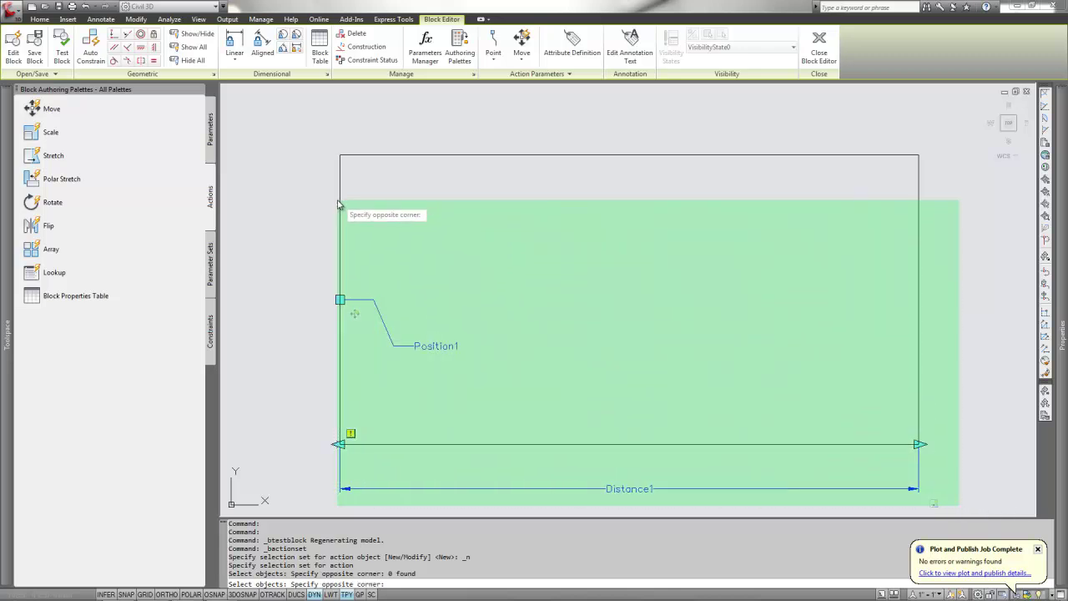
left_click(310, 149)
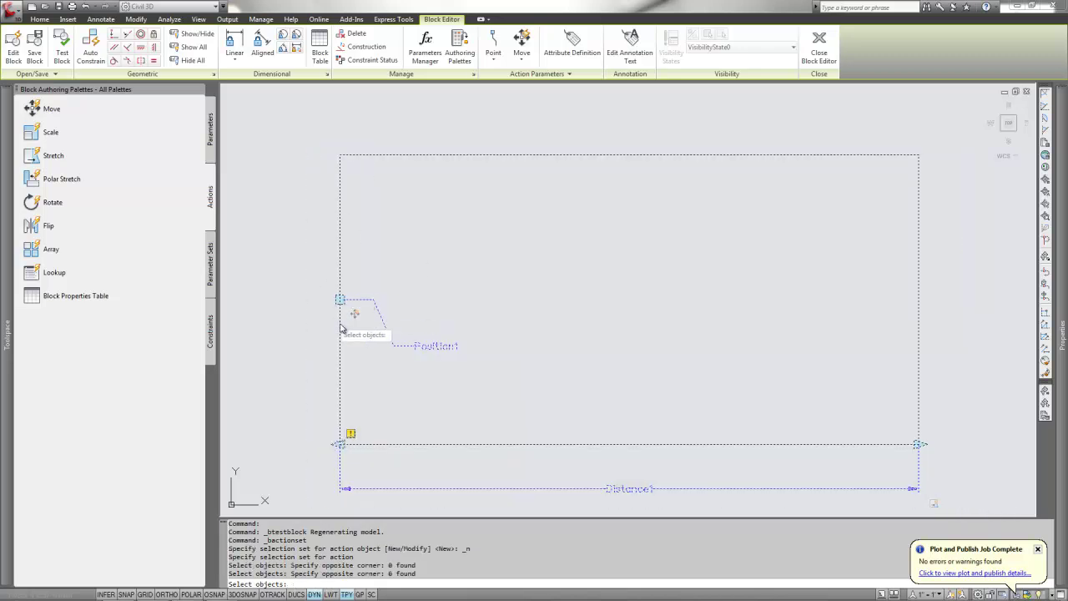
key("Return")
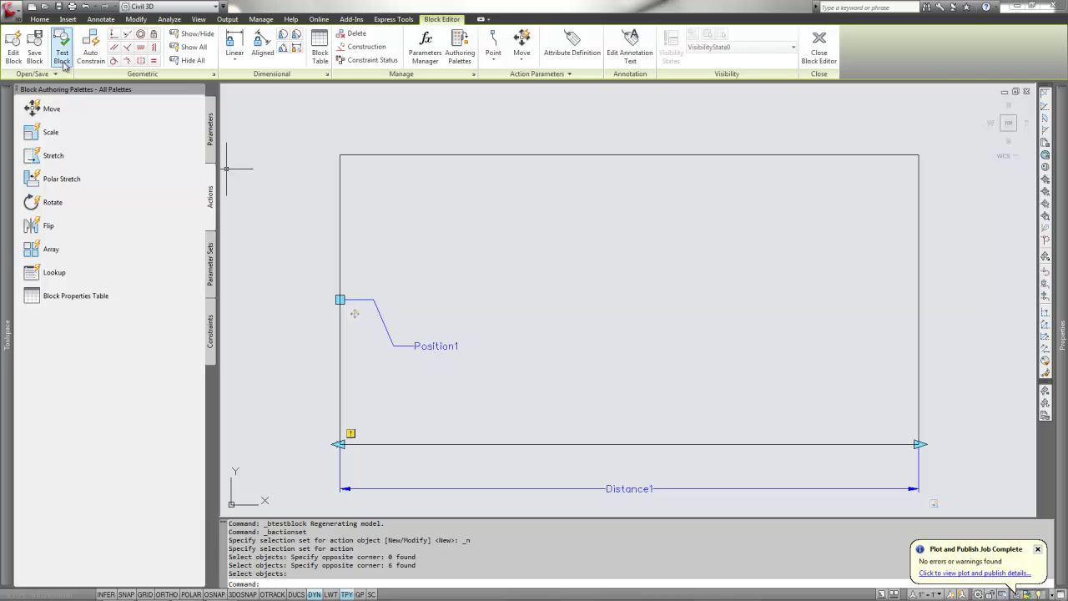
Step: Save the block, open it in Test Block, and zoom to extents
left_click(34, 46)
left_click(62, 52)
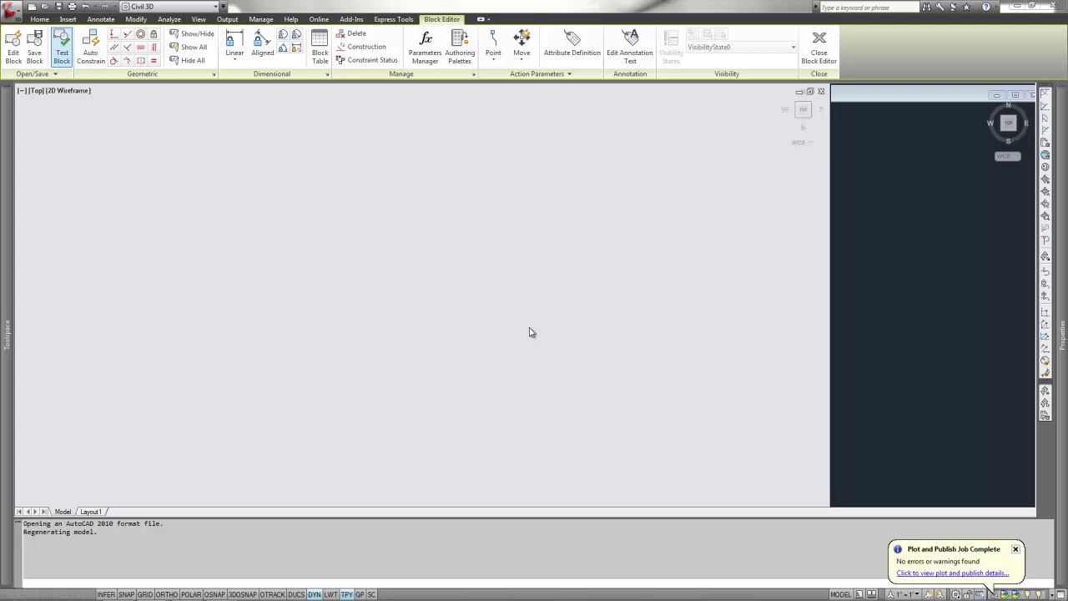
type("z")
key("Return")
type("e")
key("Return")
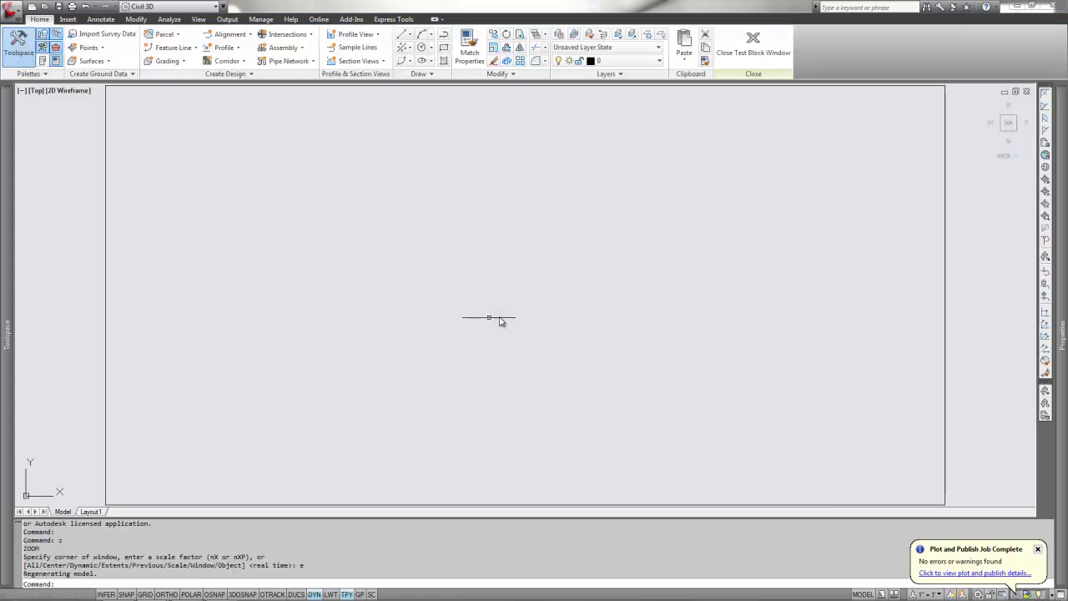
scroll(412, 374, "down", 2)
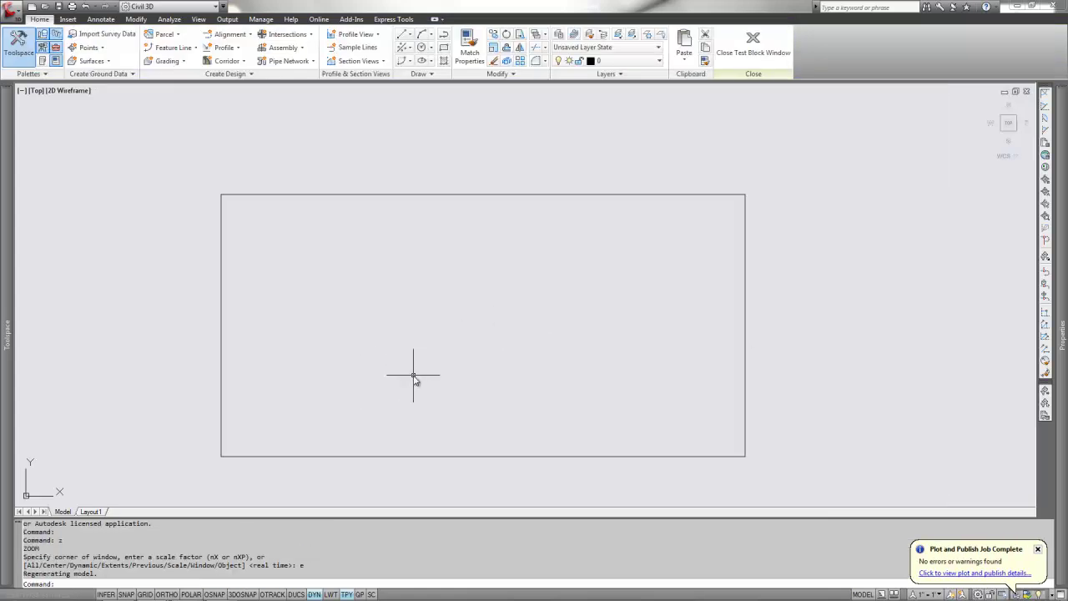
Step: Move and stretch the test block with its grips, then close the test window and Block Editor
left_click(450, 456)
left_click(221, 325)
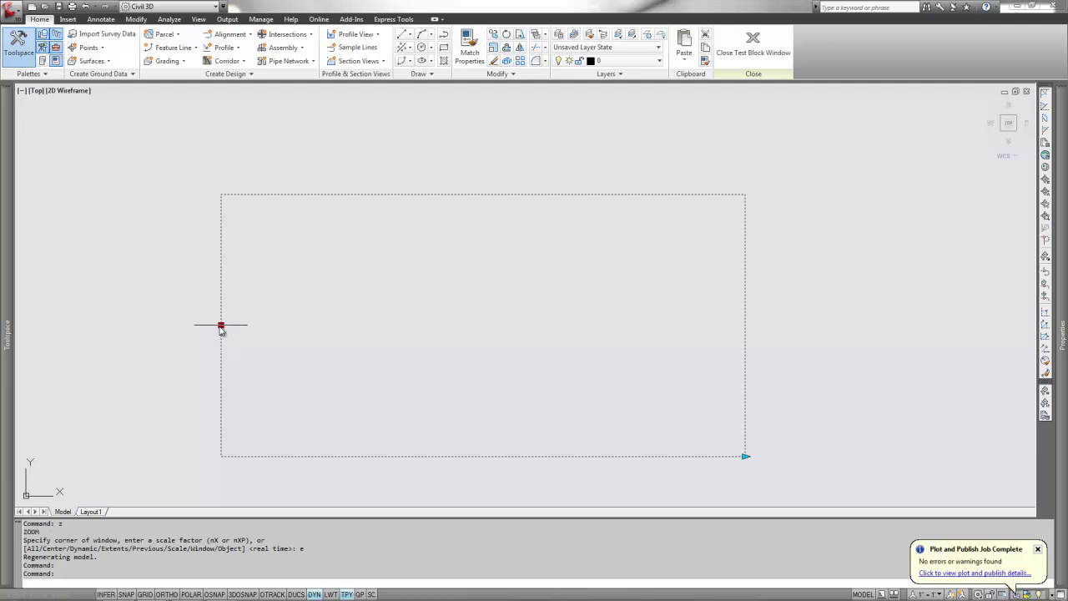
left_click(364, 272)
left_click(890, 403)
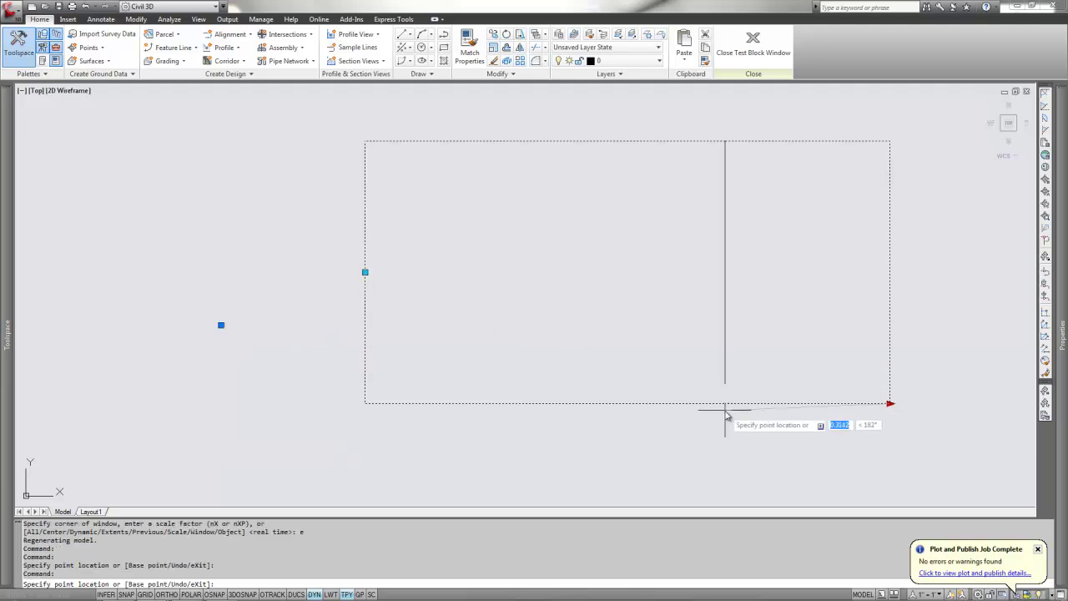
left_click(725, 403)
left_click(725, 403)
left_click(920, 403)
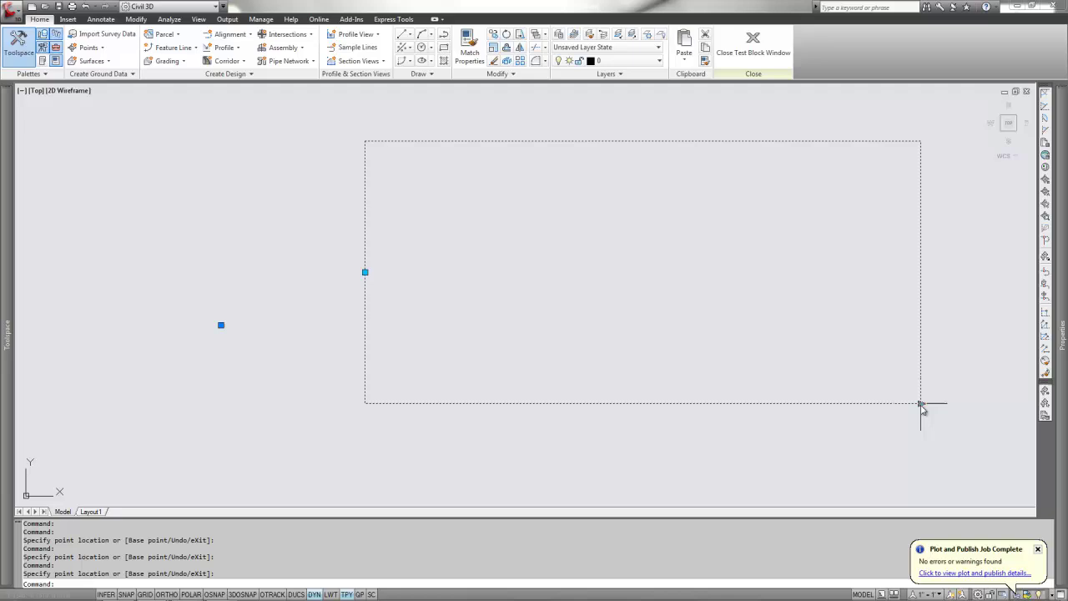
left_click(920, 404)
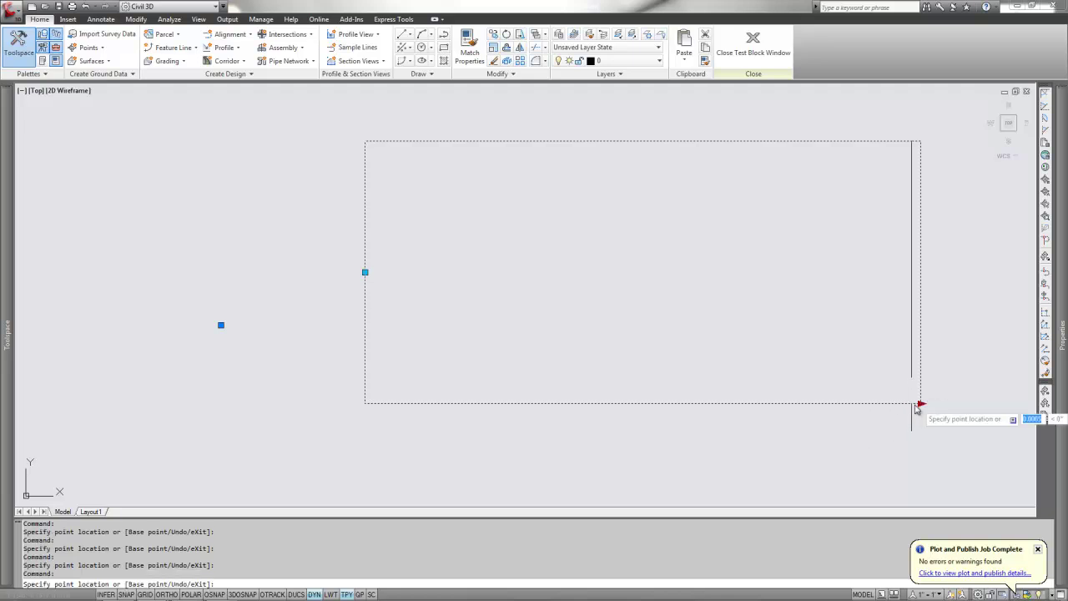
left_click(730, 404)
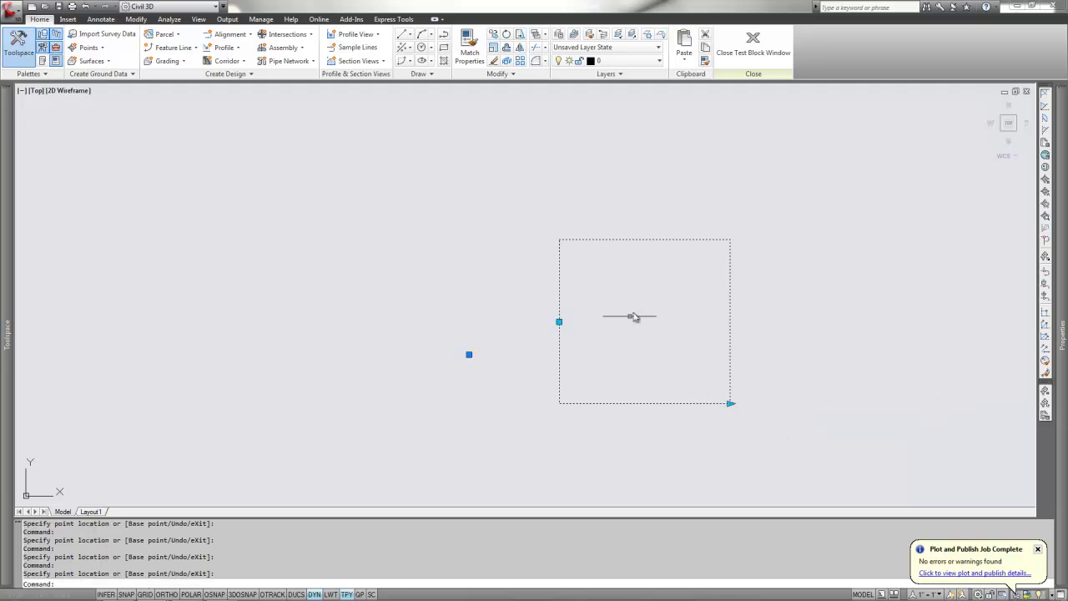
left_click(753, 42)
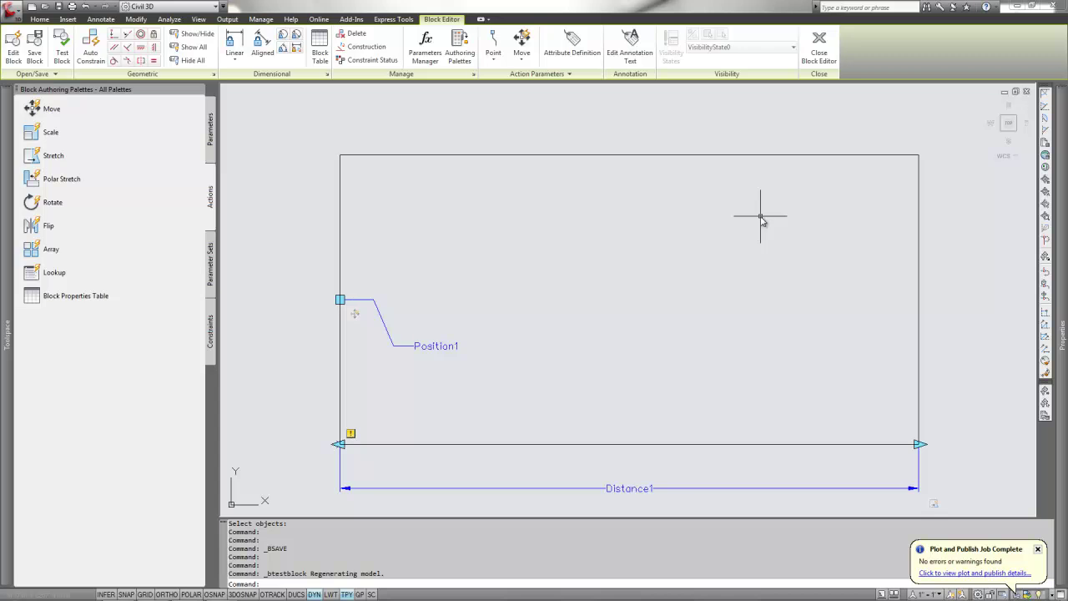
left_click(819, 52)
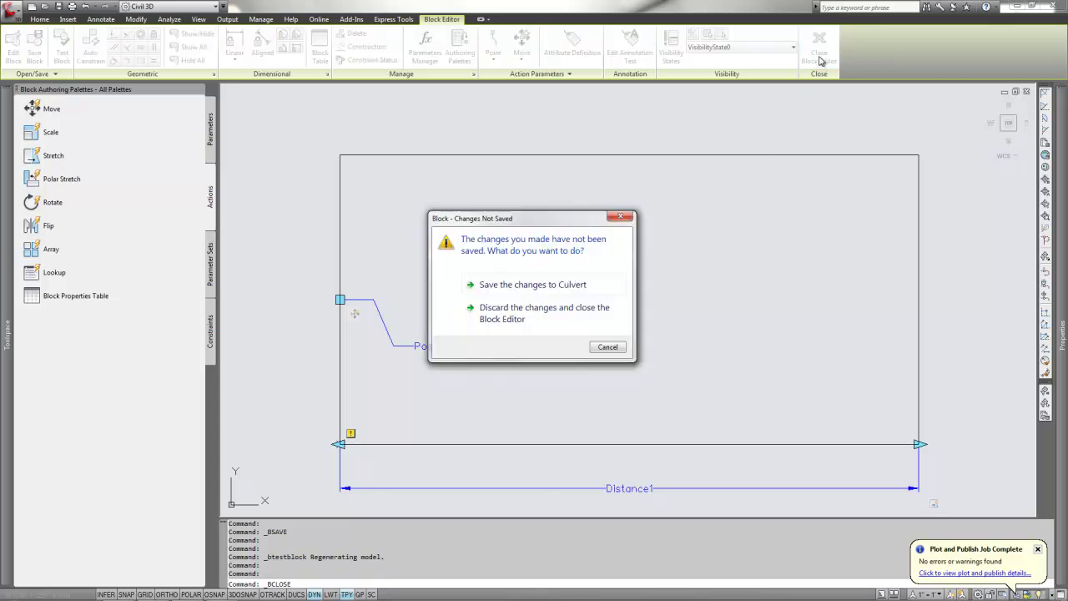